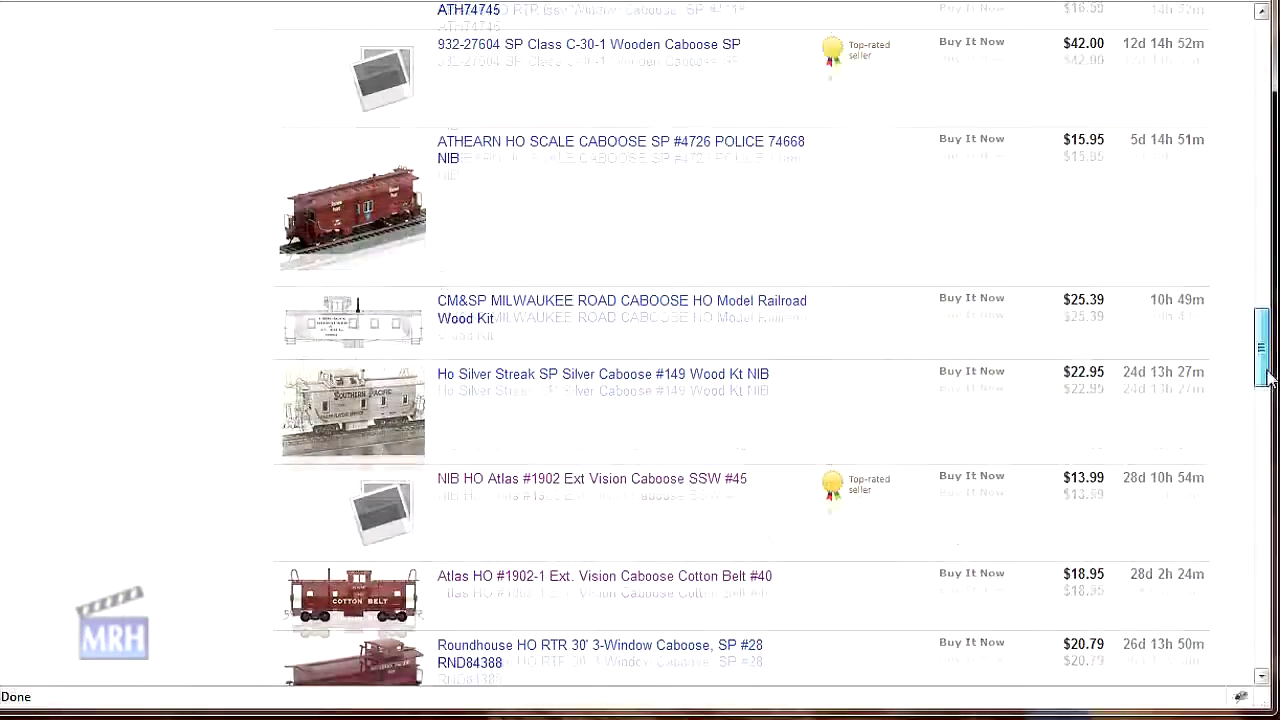
# Step: Preview Buy It Now on the Atlas SSW #45 caboose, then open eBay's All Categories directory
pyautogui.scroll(3, 1262, 360)
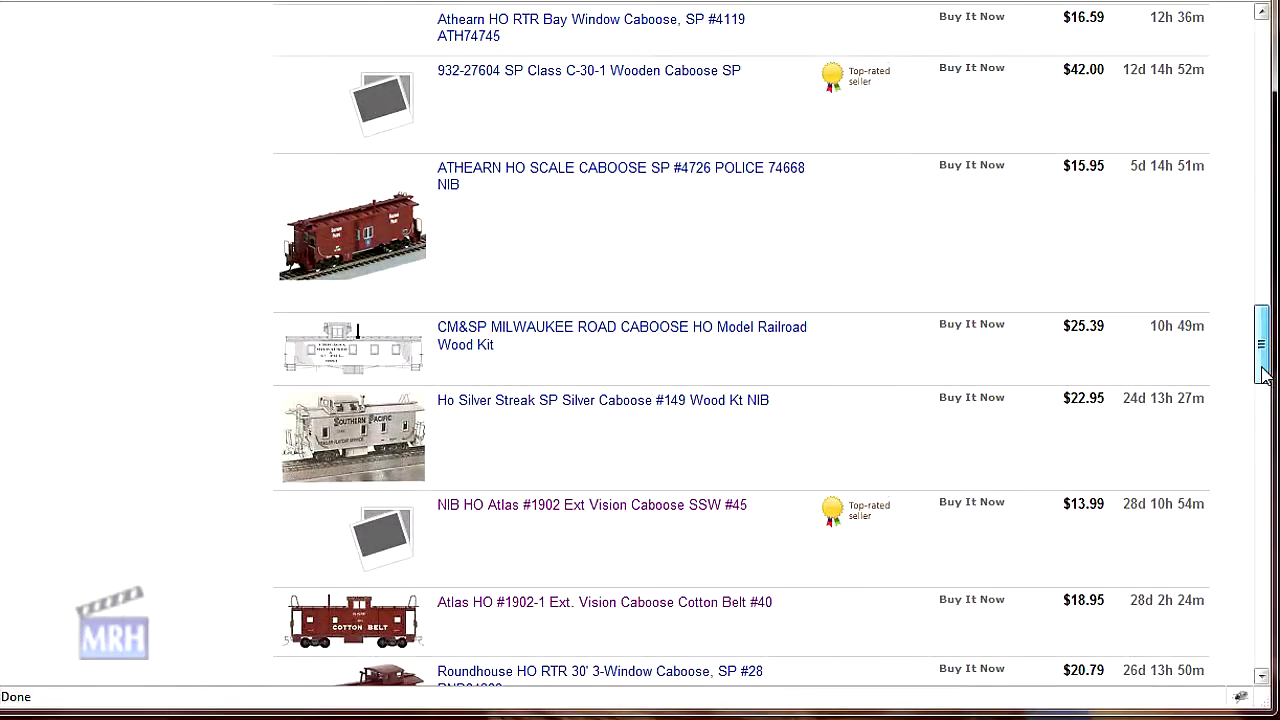
pyautogui.scroll(2, 1262, 350)
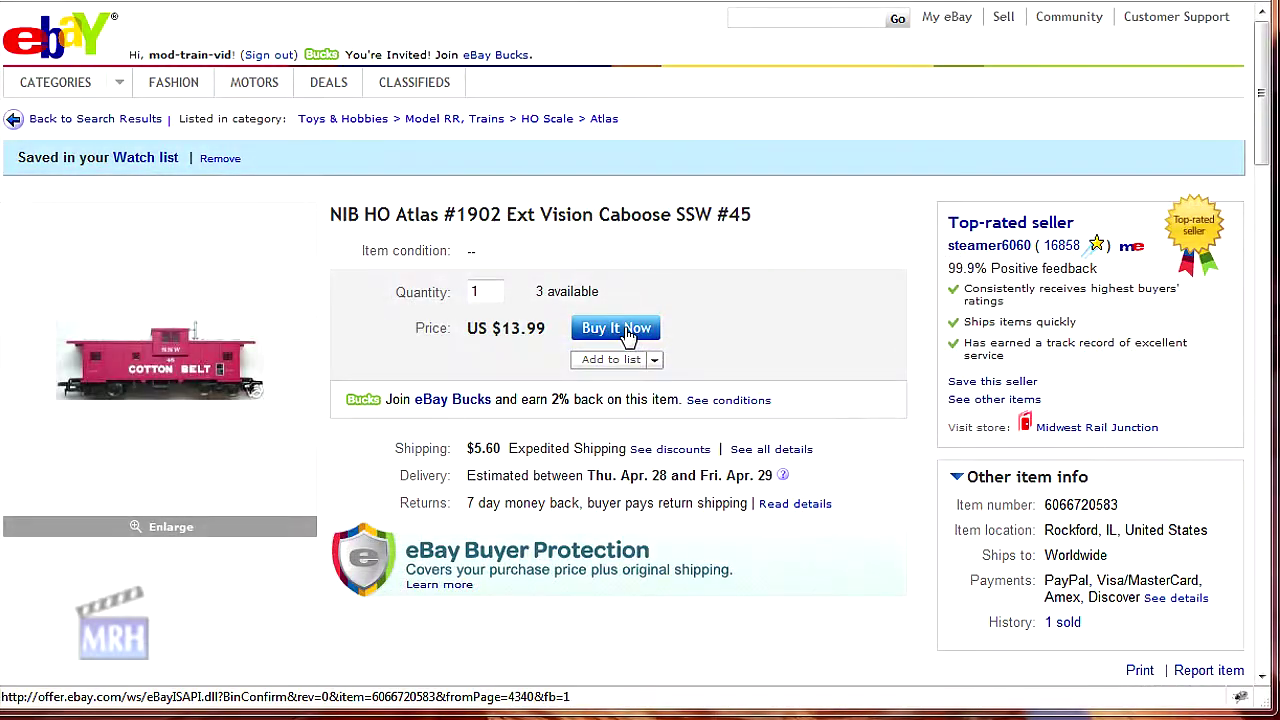
pyautogui.click(618, 330)
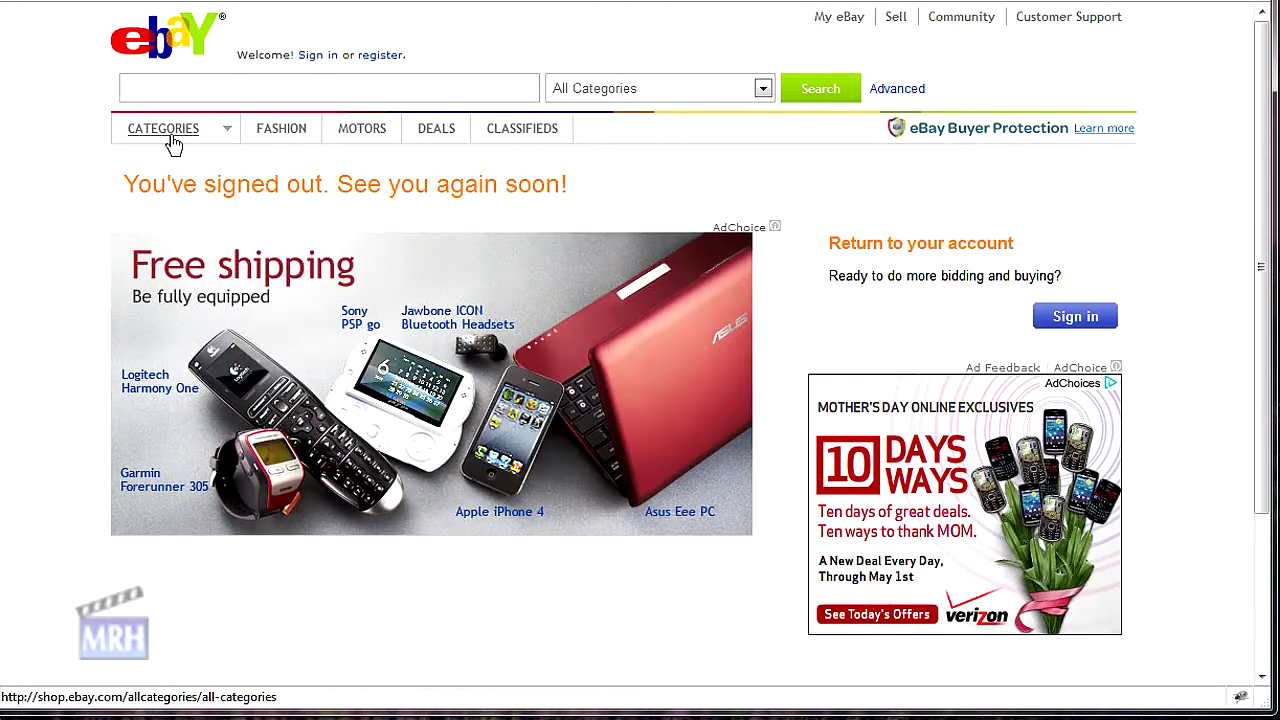
pyautogui.click(172, 143)
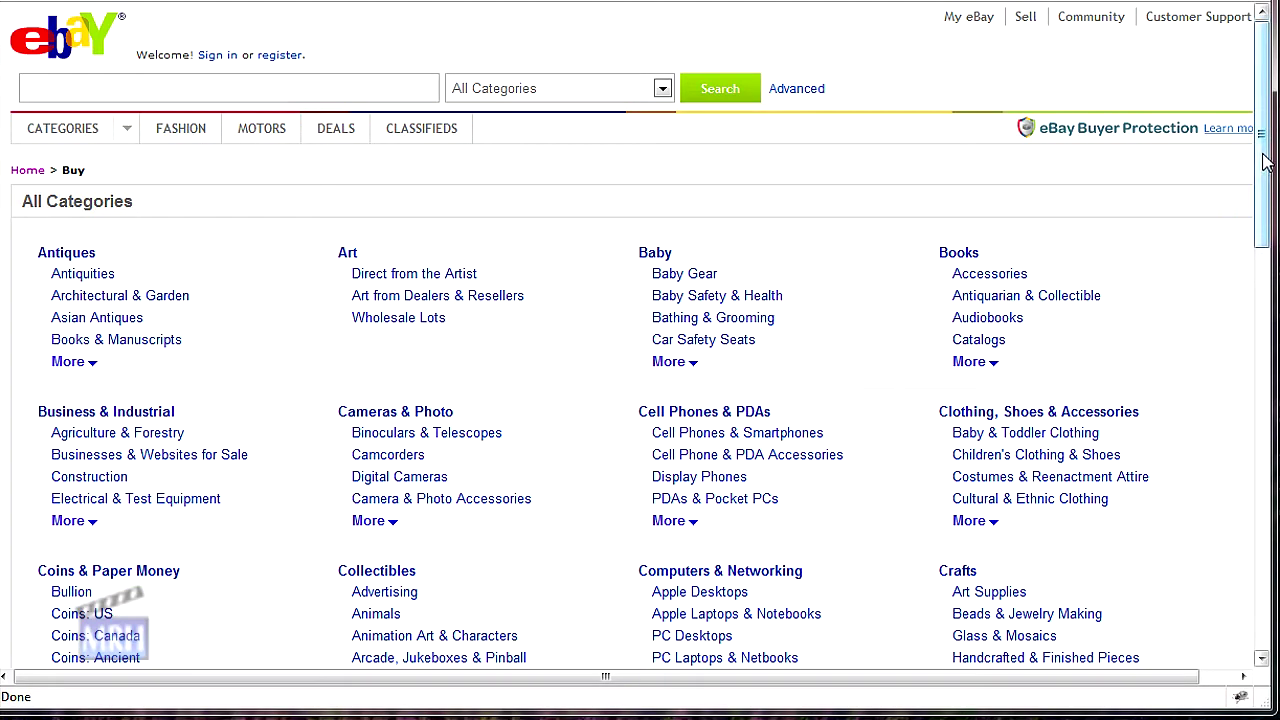
# Step: Drill down from Toys & Hobbies through Model RR, Trains into HO Scale (116,936 results)
pyautogui.moveTo(1262, 195); pyautogui.dragTo(1259, 519)
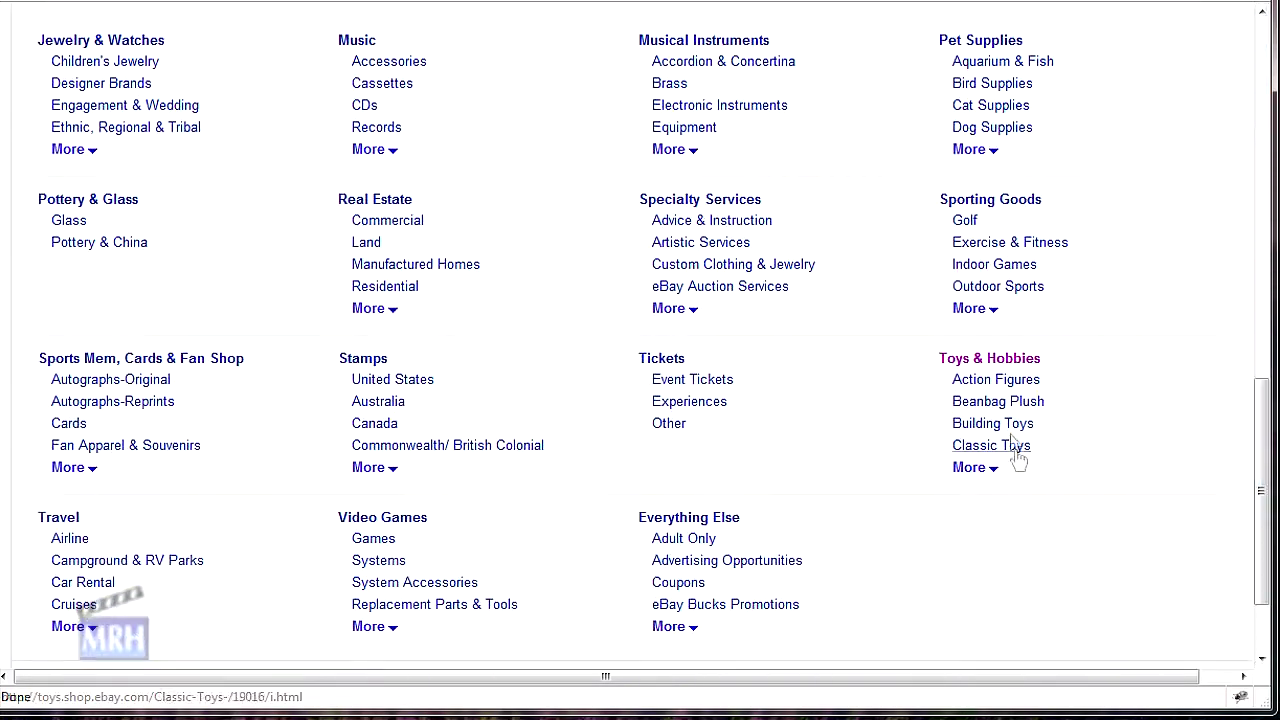
pyautogui.click(992, 364)
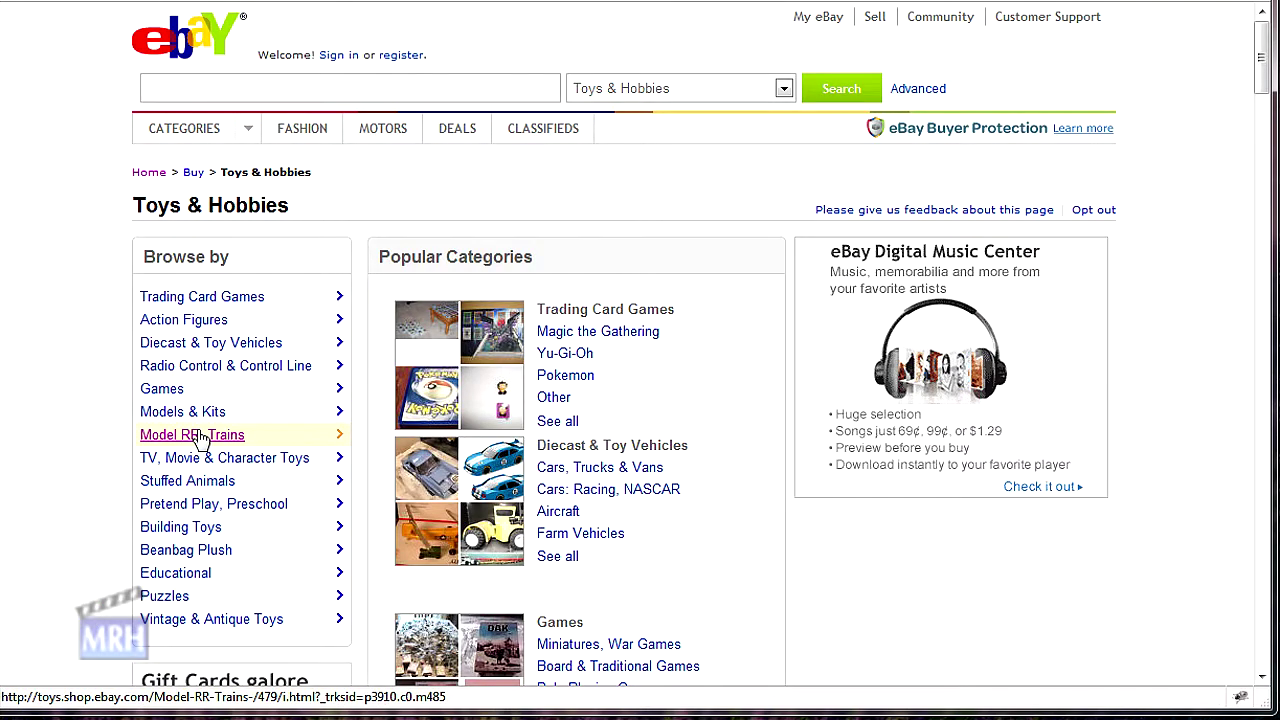
pyautogui.click(200, 438)
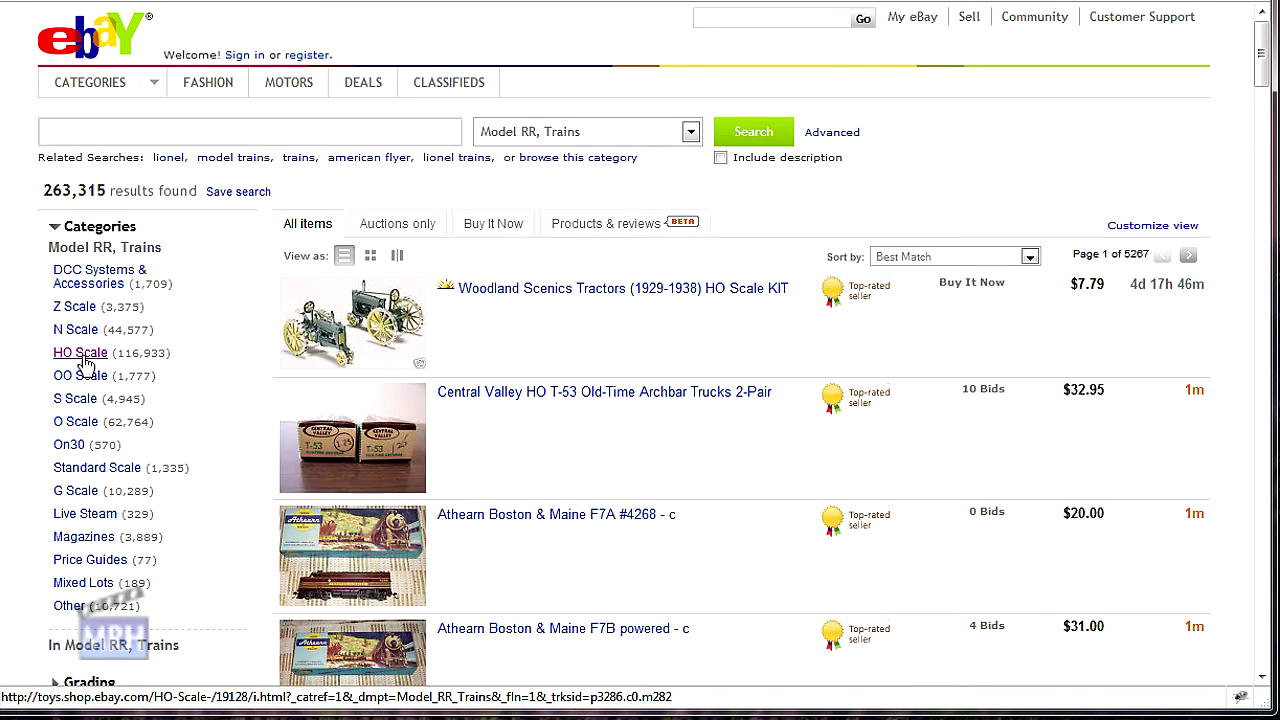
pyautogui.click(82, 356)
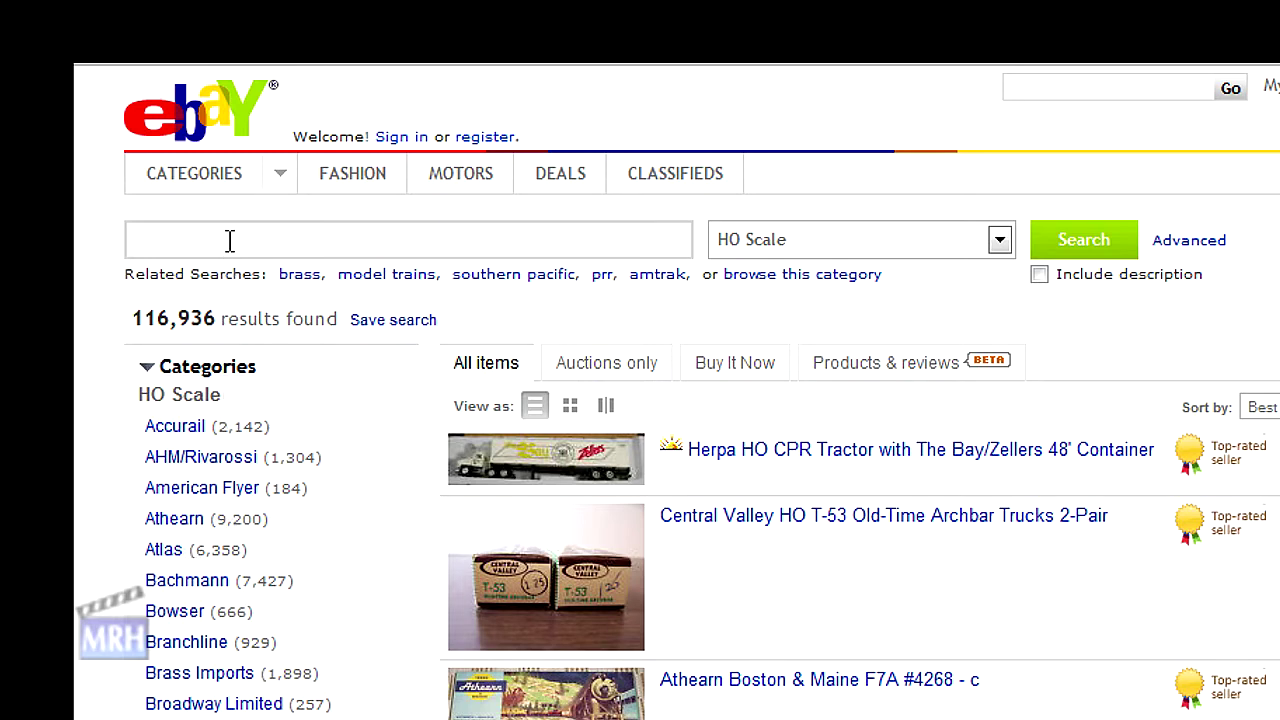
# Step: Search HO Scale for 'southern pacific', which finds 750 results
pyautogui.write('southern pa')
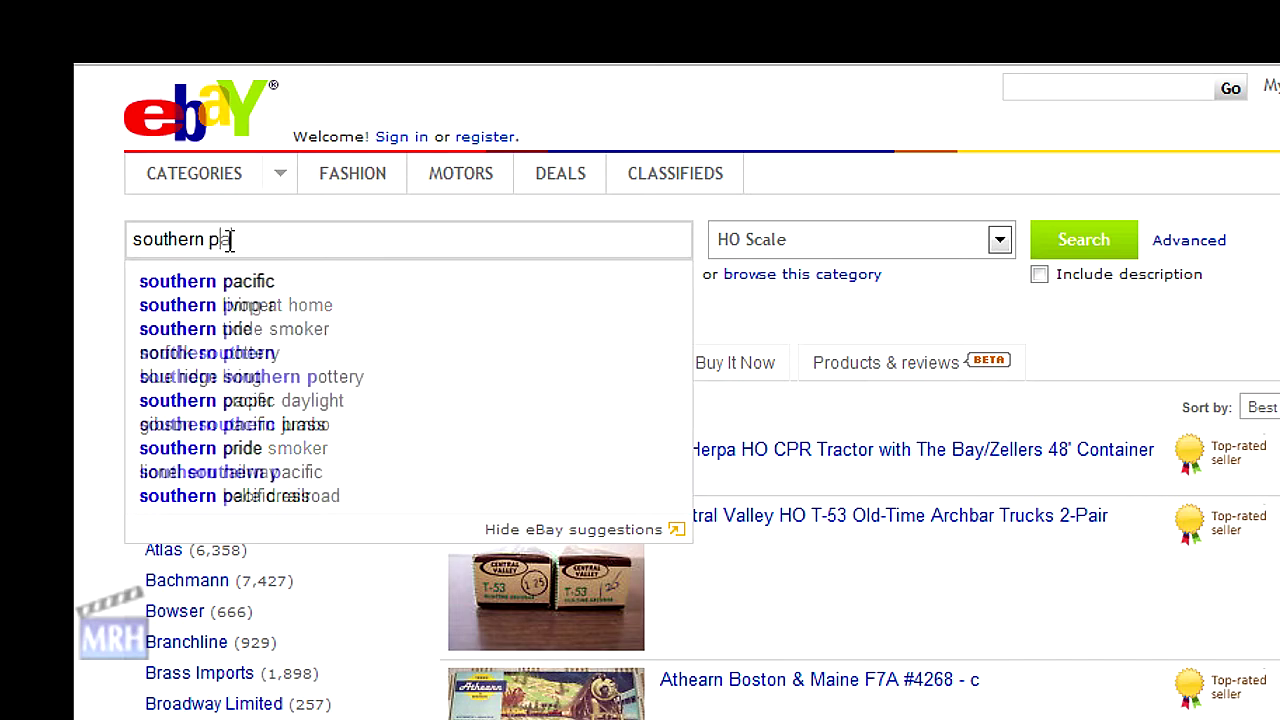
pyautogui.write('cific')
pyautogui.press('Return')
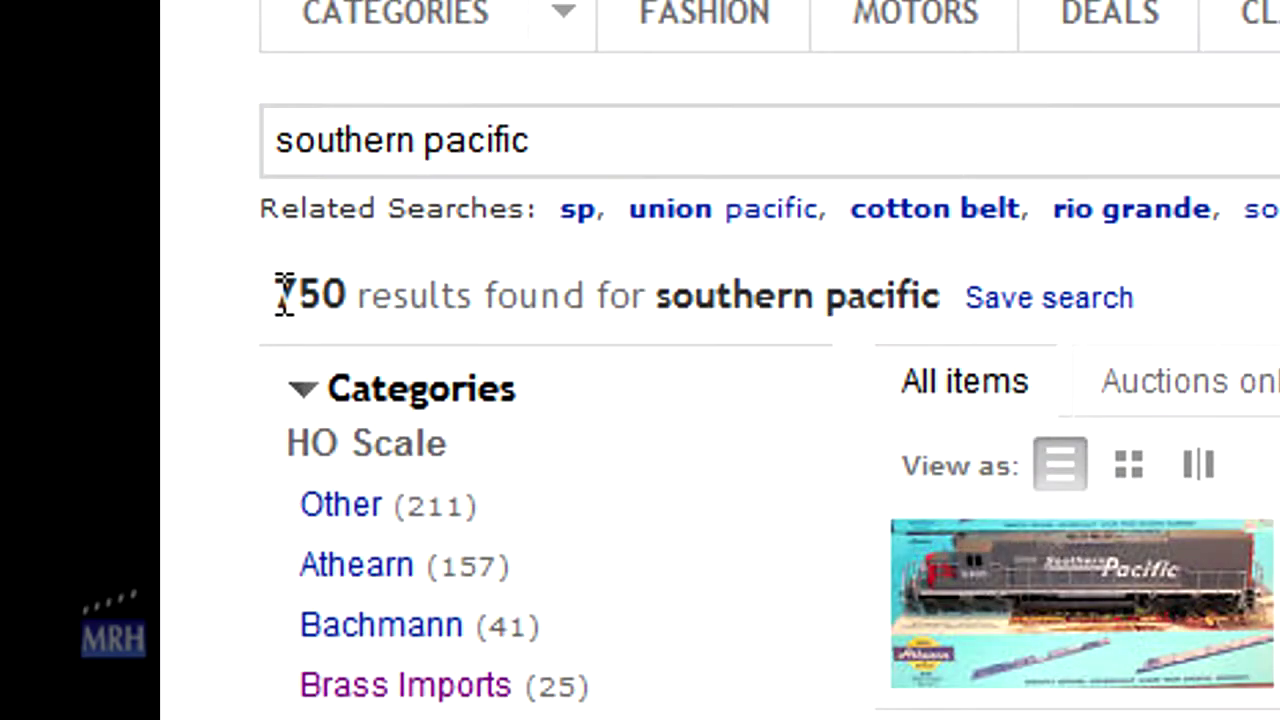
pyautogui.moveTo(135, 318); pyautogui.dragTo(149, 318)
pyautogui.moveTo(305, 295); pyautogui.dragTo(349, 292)
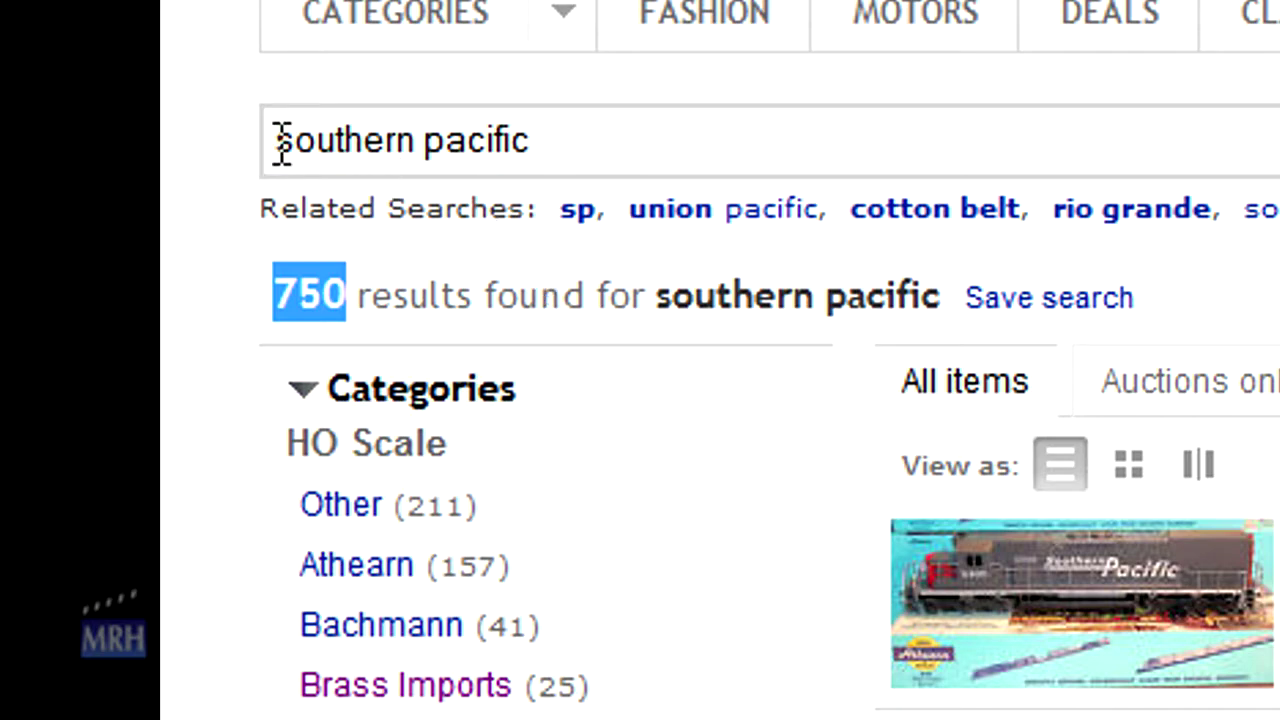
# Step: Append 'cotton' to the query and search again, getting 0 results
pyautogui.click(563, 137)
pyautogui.write('cotton')
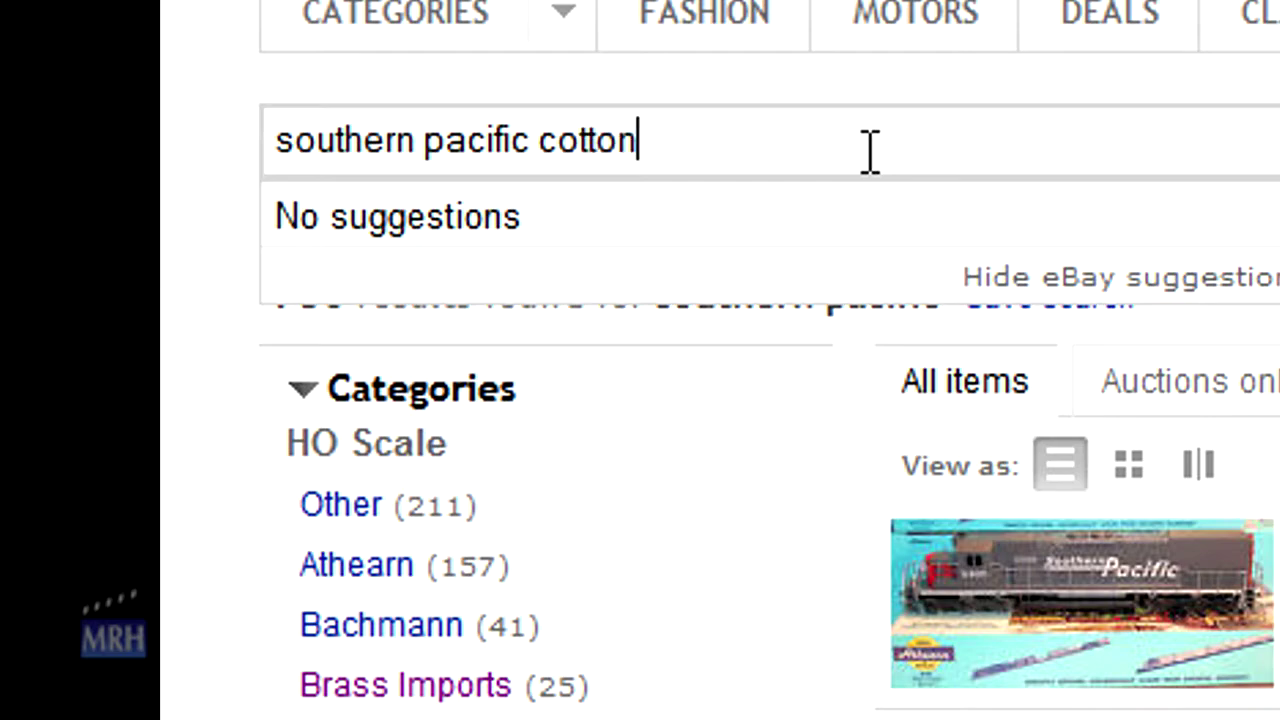
pyautogui.press('Return')
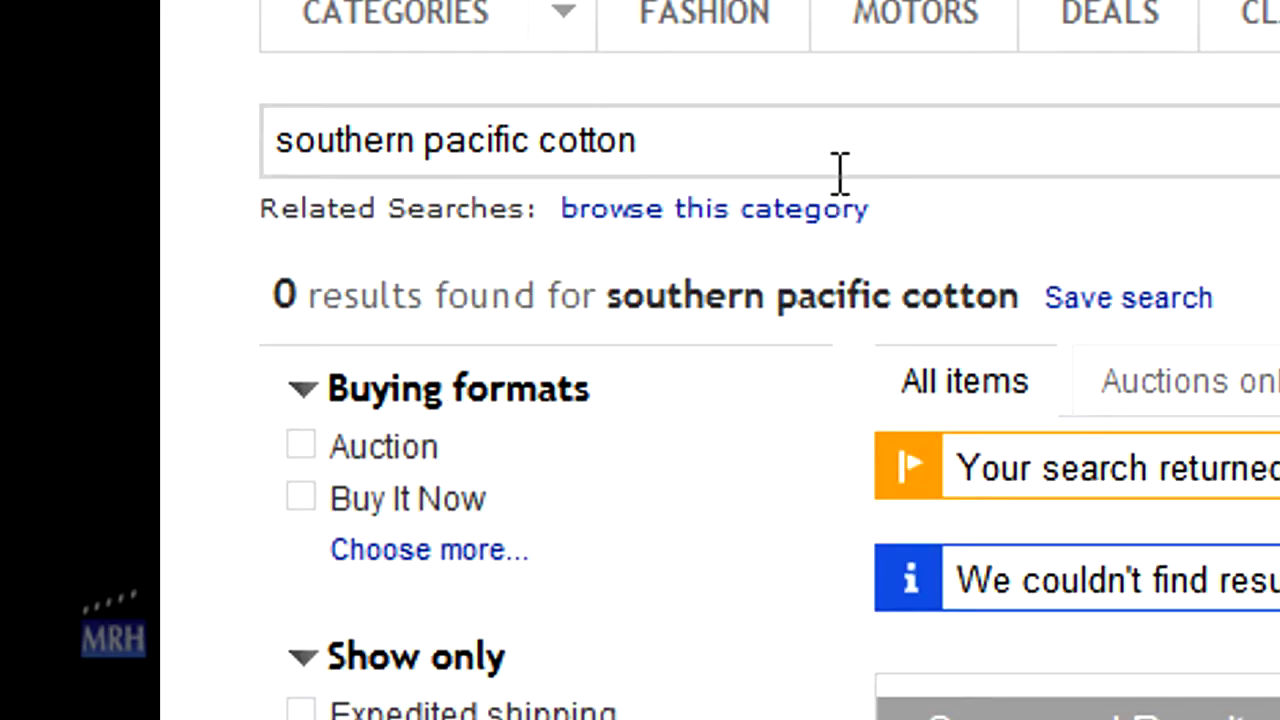
pyautogui.click(845, 157)
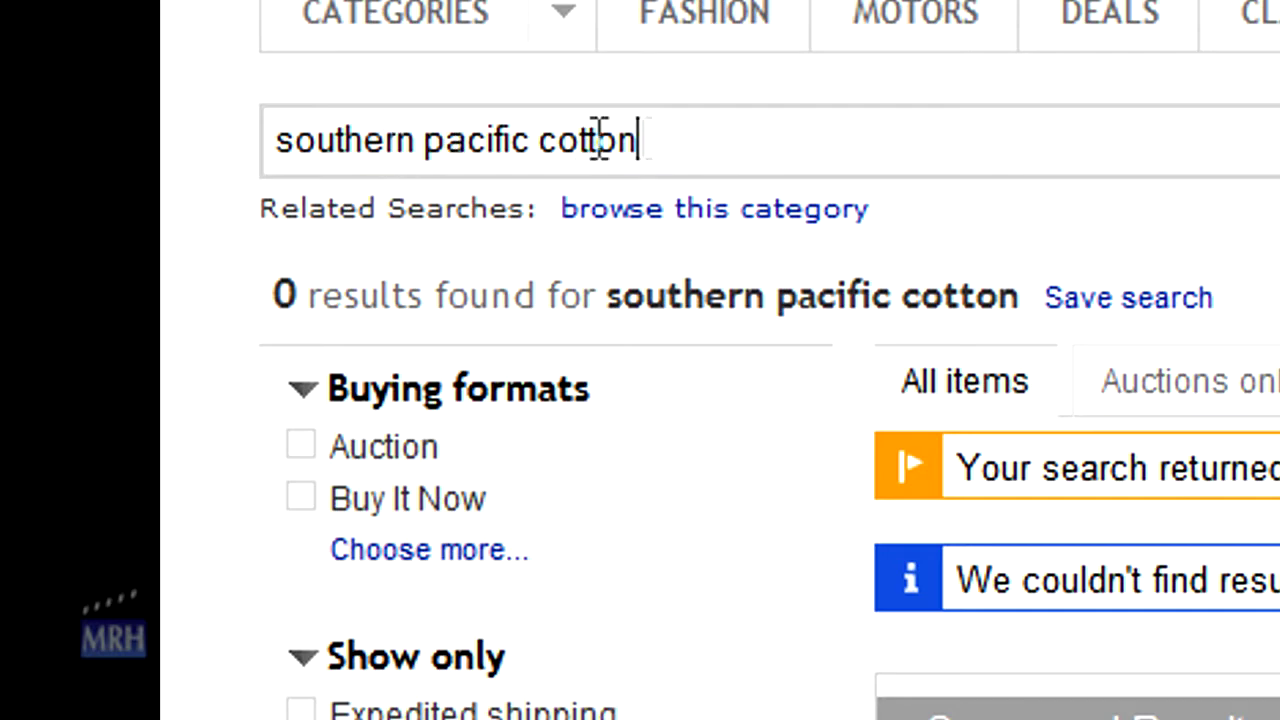
# Step: Drop 'cotton' to rerun 'southern pacific', then search 'cotton' alone (133 results)
pyautogui.moveTo(684, 138); pyautogui.dragTo(545, 135)
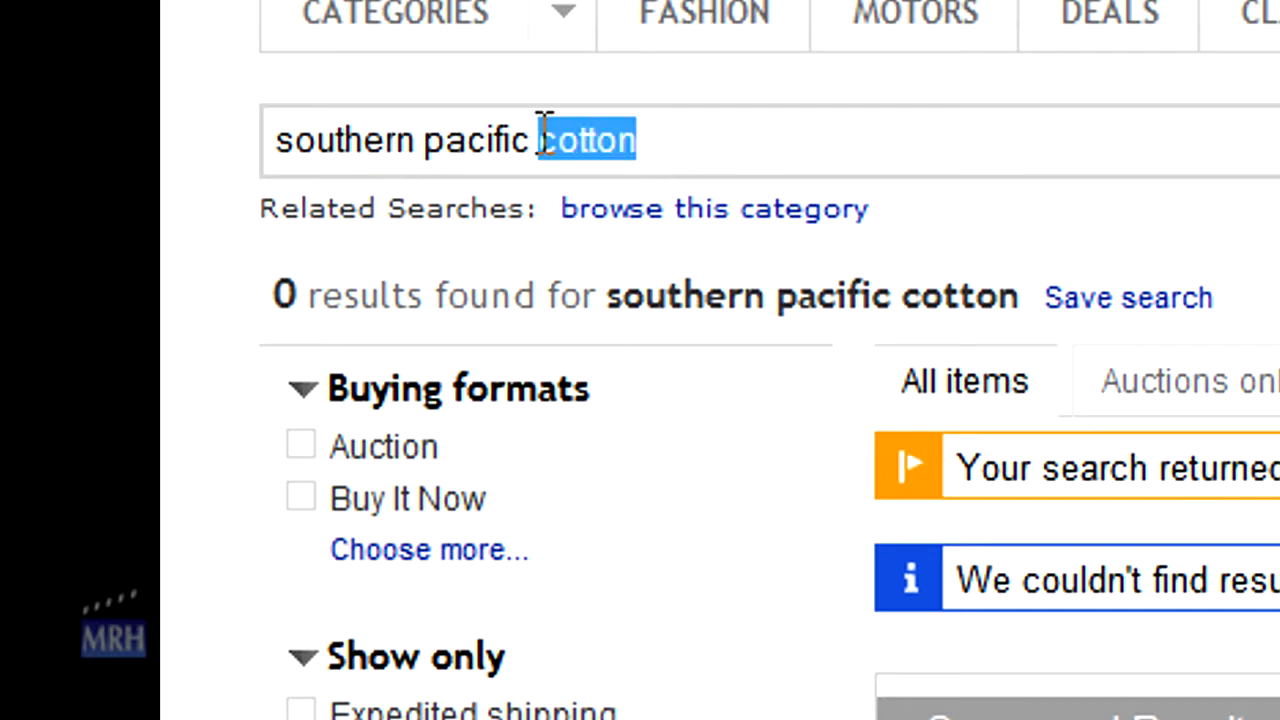
pyautogui.press('BackSpace')
pyautogui.press('Return')
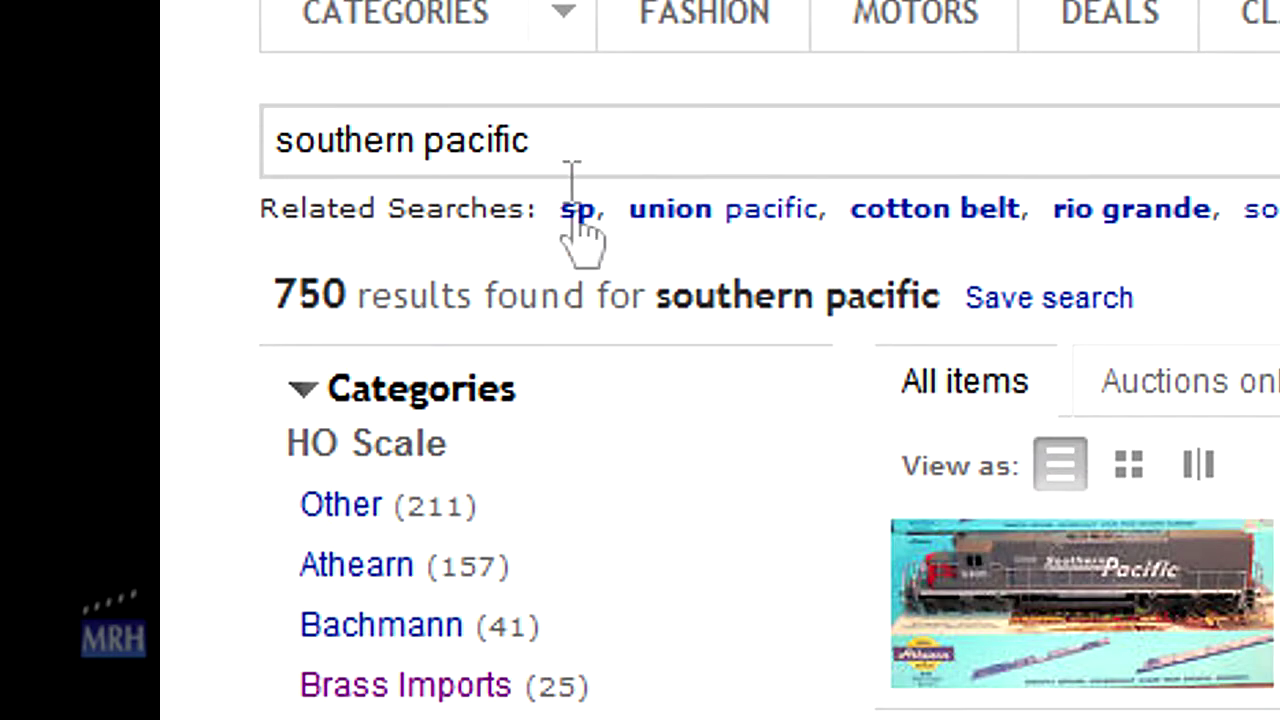
pyautogui.moveTo(560, 140); pyautogui.dragTo(209, 140)
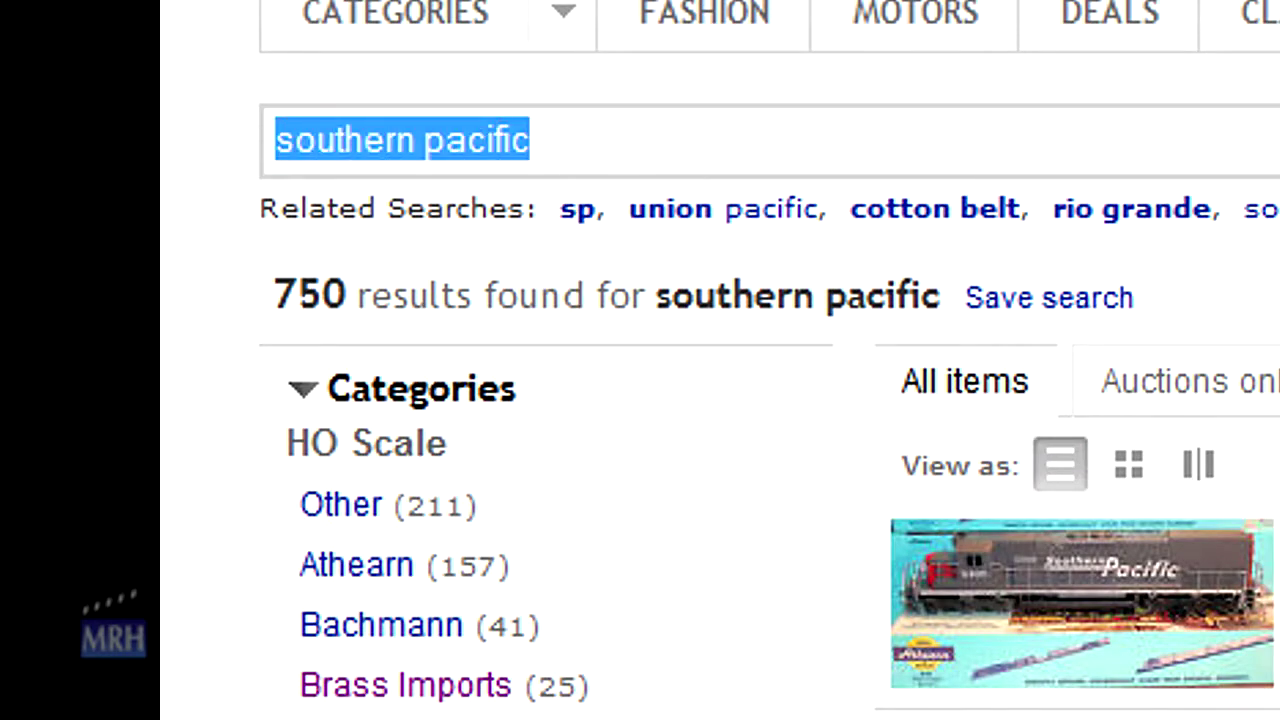
pyautogui.write('cotton')
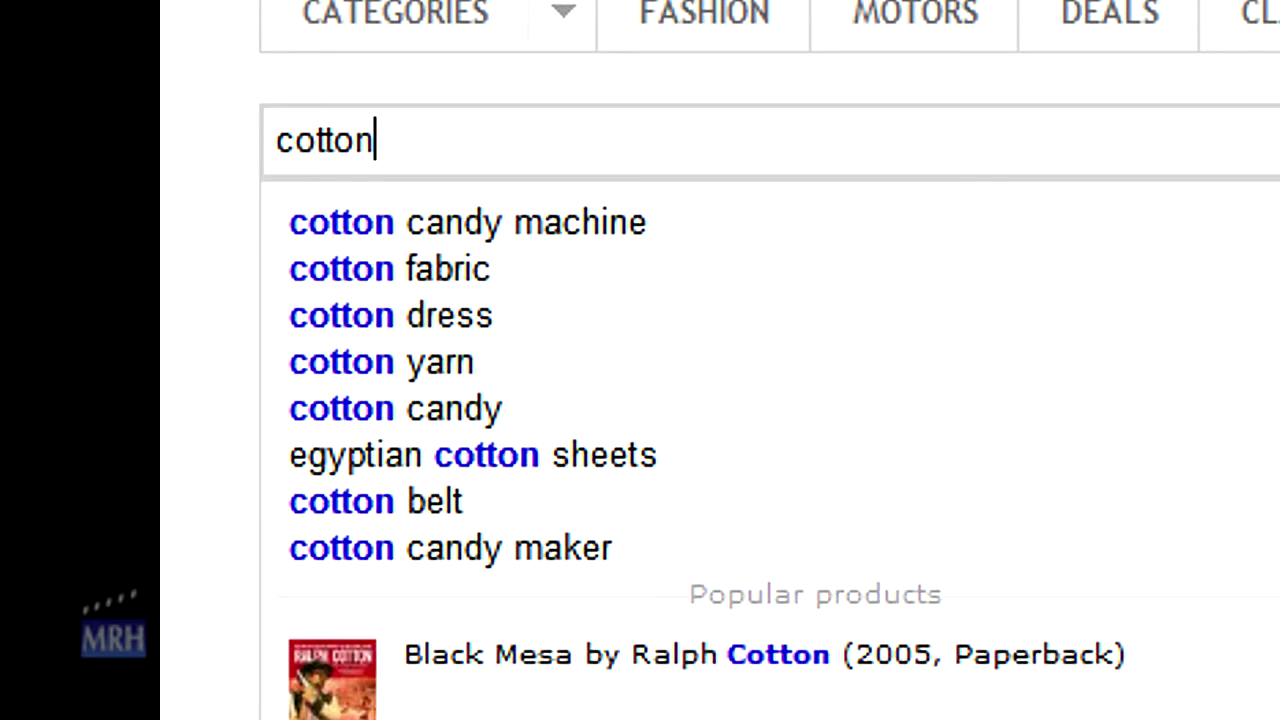
pyautogui.press('Return')
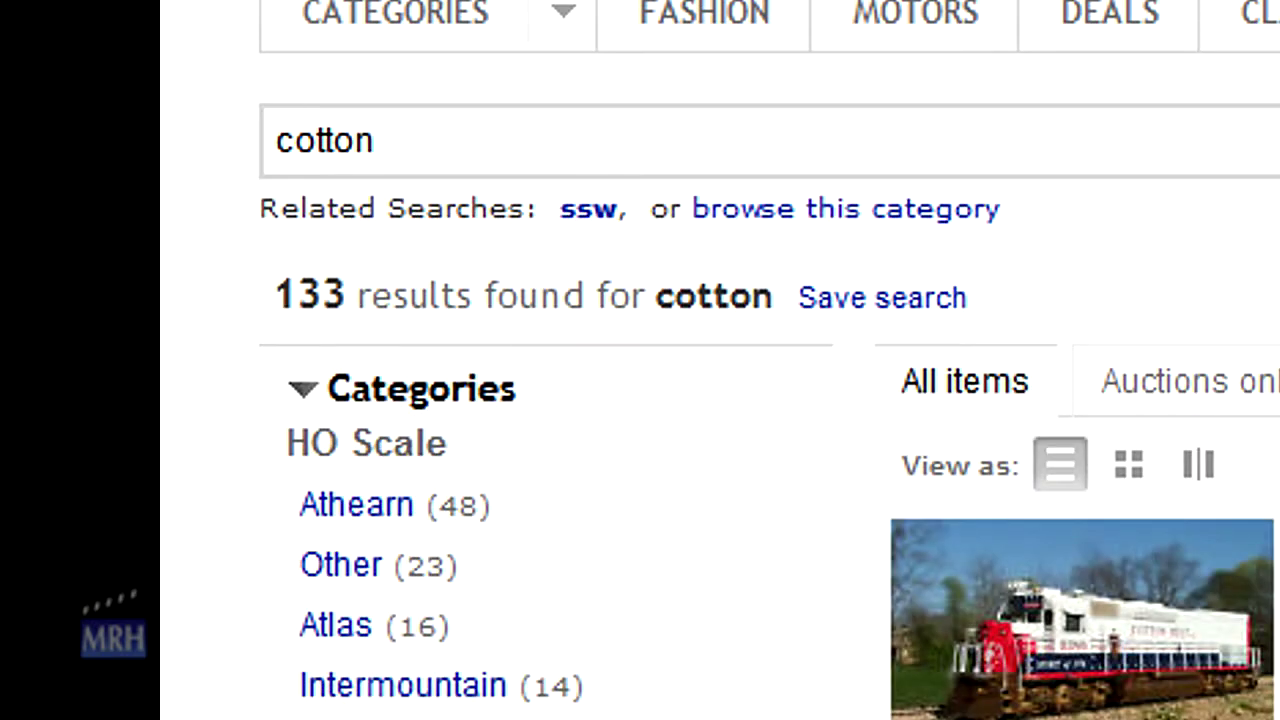
# Step: Replace the query with 'sp' and search, finding 1,038 results
pyautogui.moveTo(440, 140); pyautogui.dragTo(163, 149)
pyautogui.write('sp')
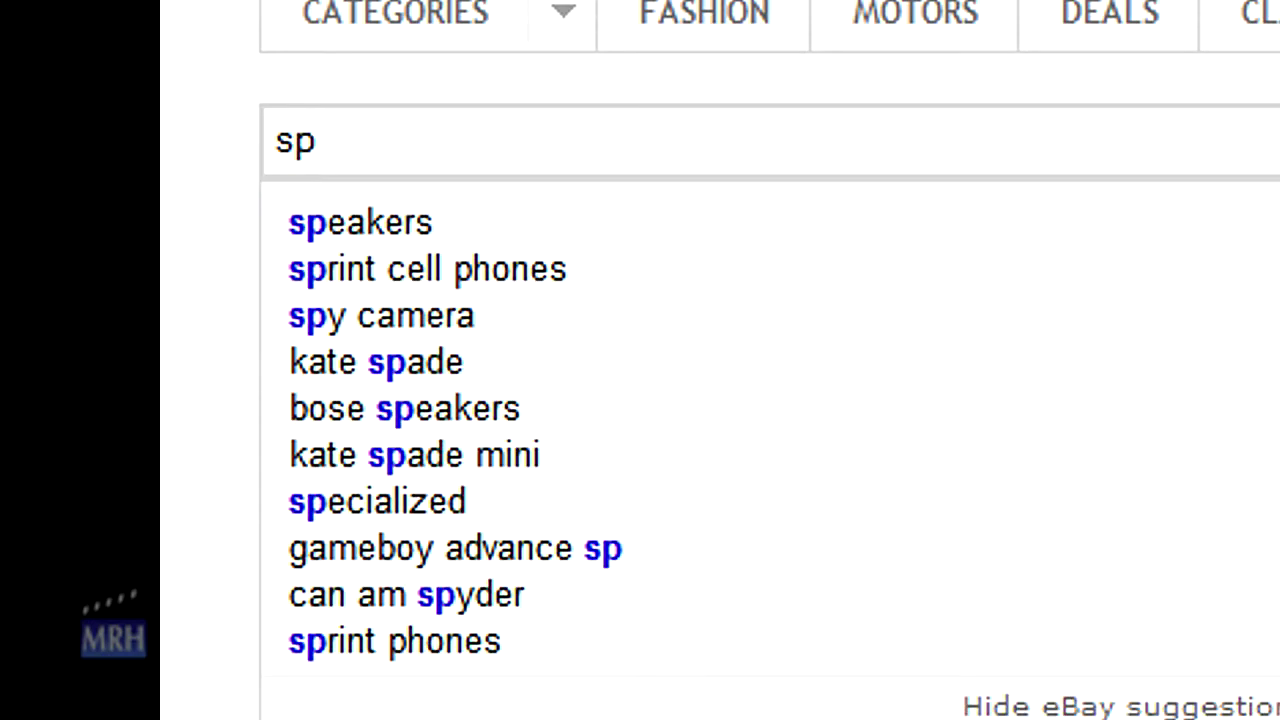
pyautogui.press('Escape')
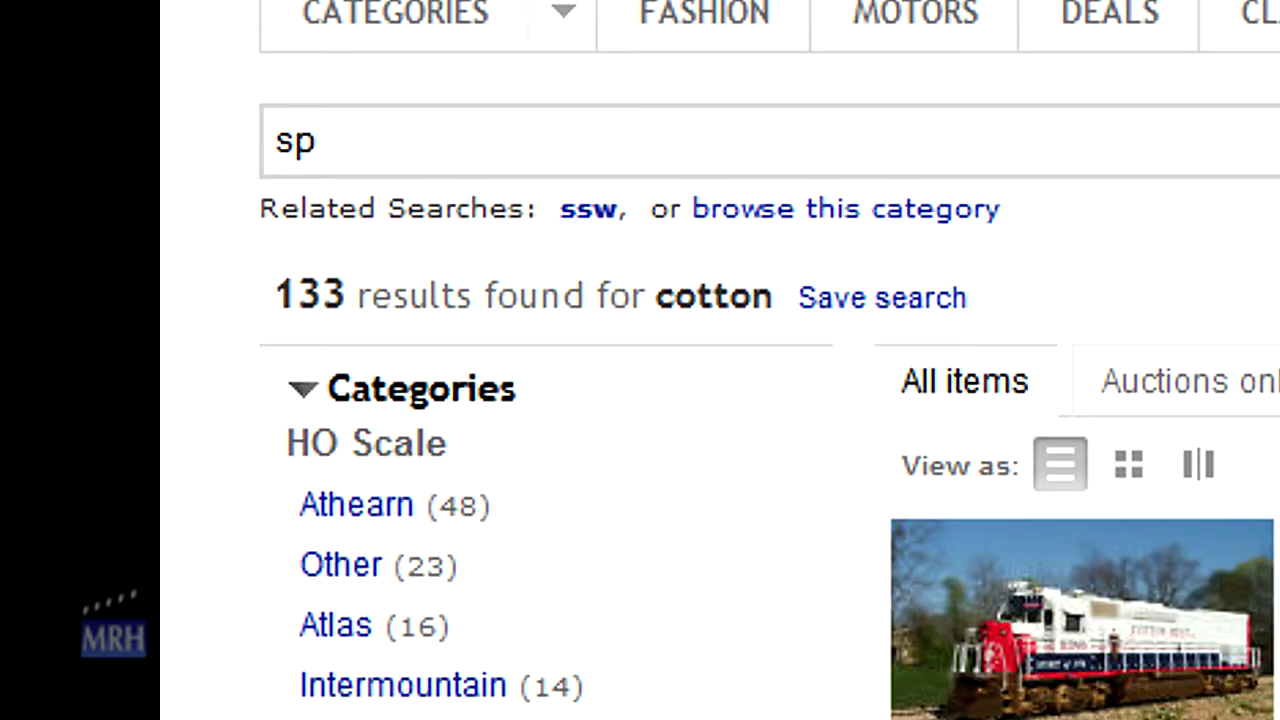
pyautogui.press('Return')
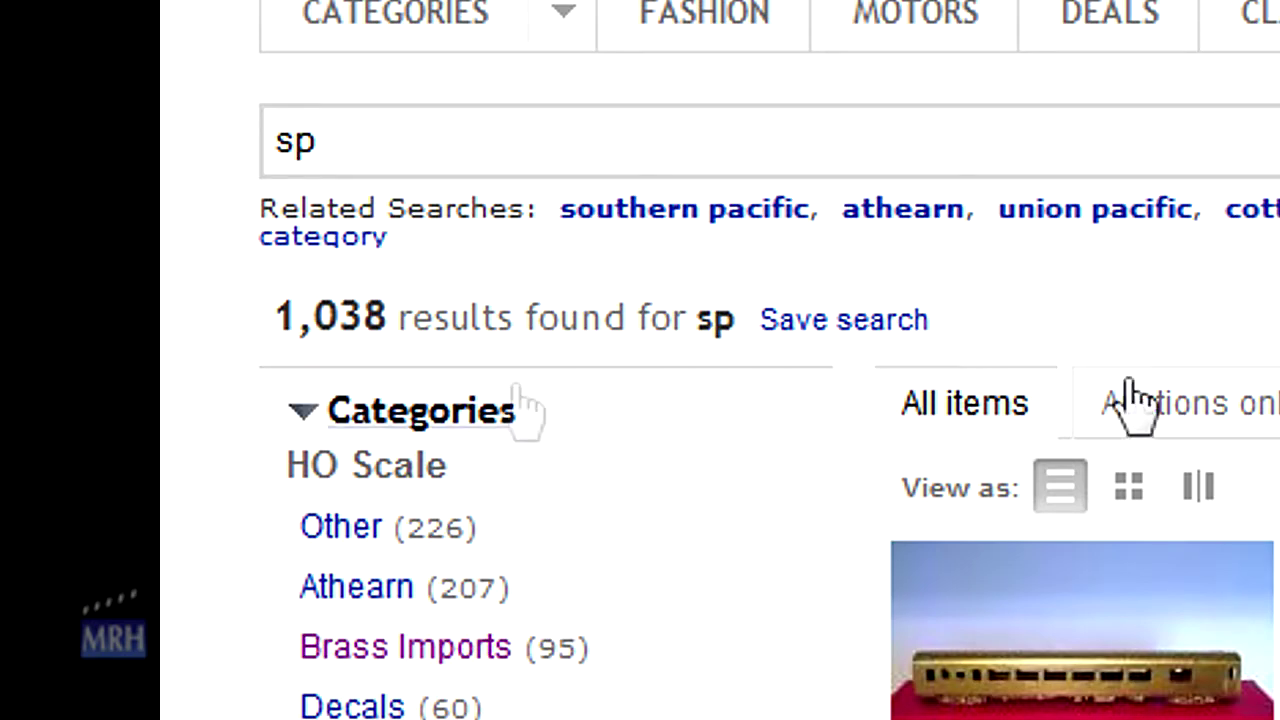
# Step: Search for 'ssw' (103 results), then clear the search box for a new query
pyautogui.moveTo(380, 141); pyautogui.dragTo(168, 95)
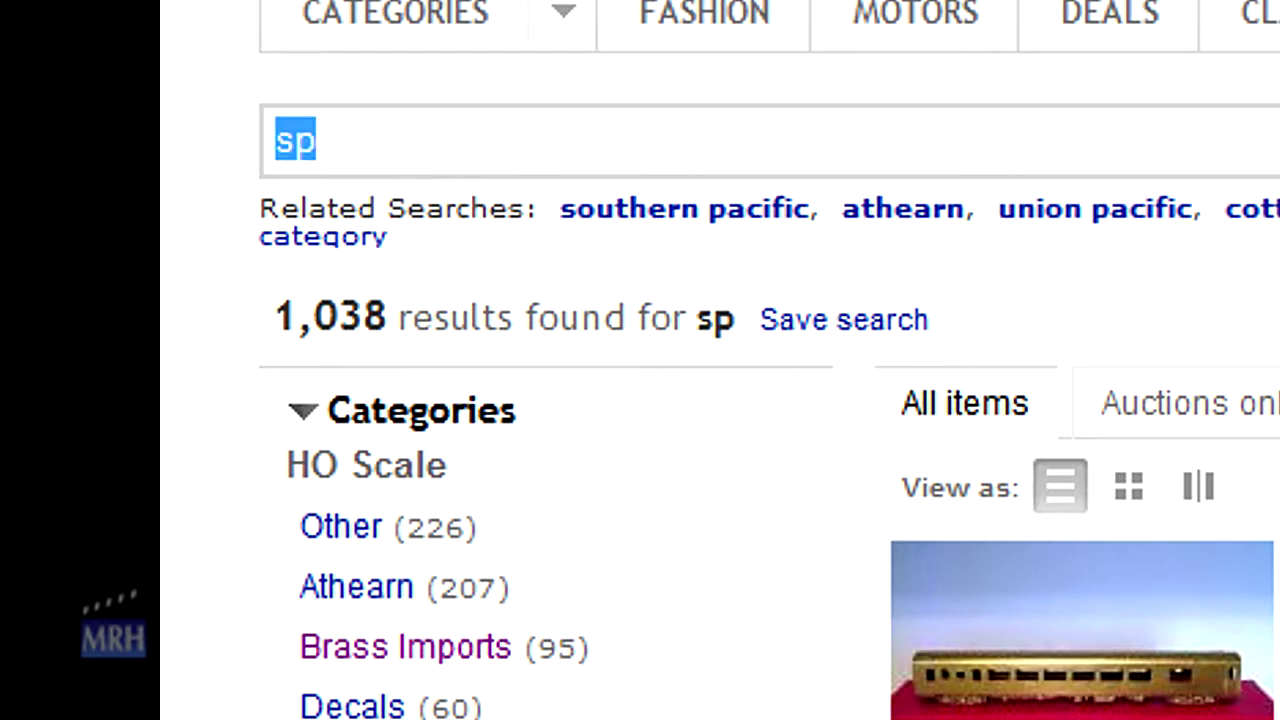
pyautogui.write('ssw')
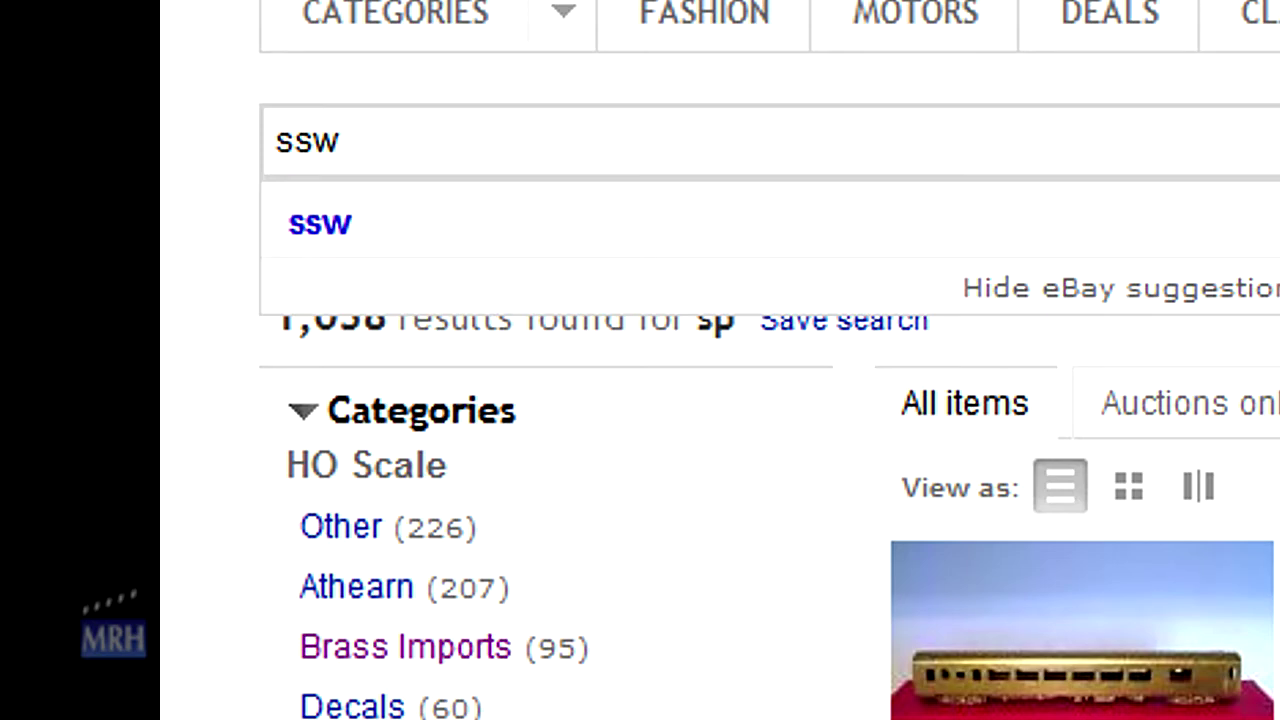
pyautogui.press('Return')
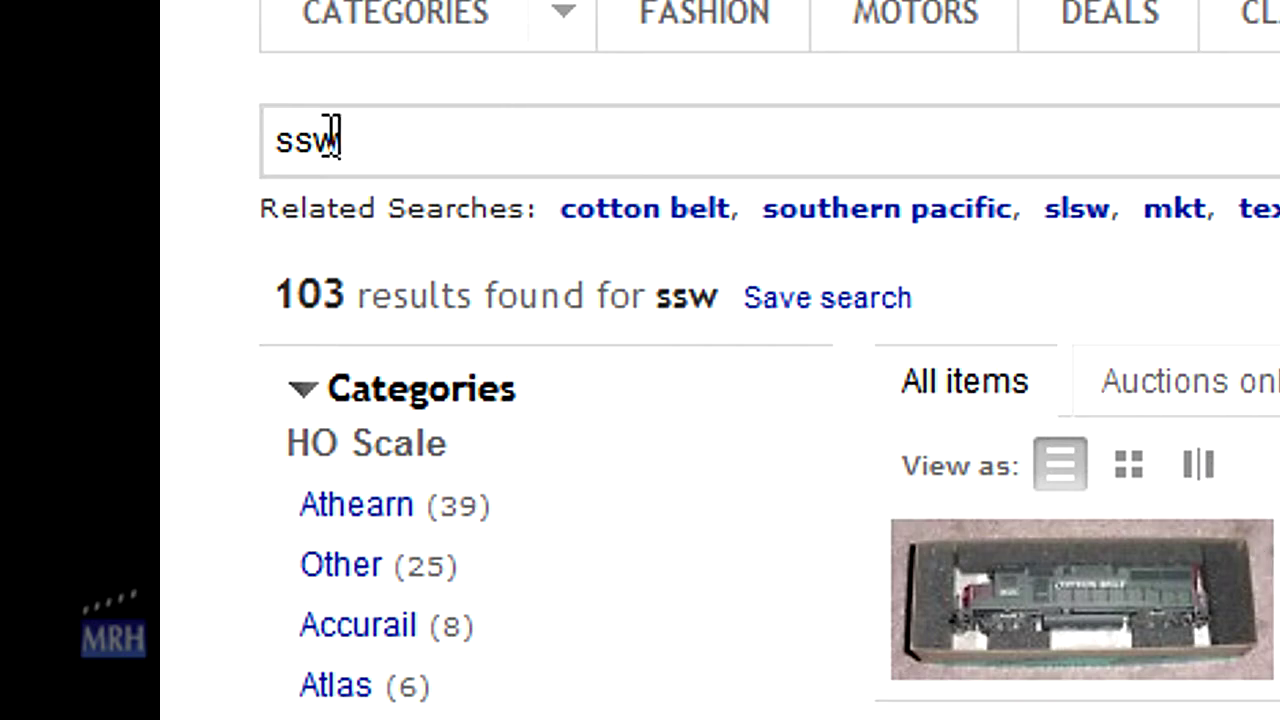
pyautogui.doubleClick(268, 120)
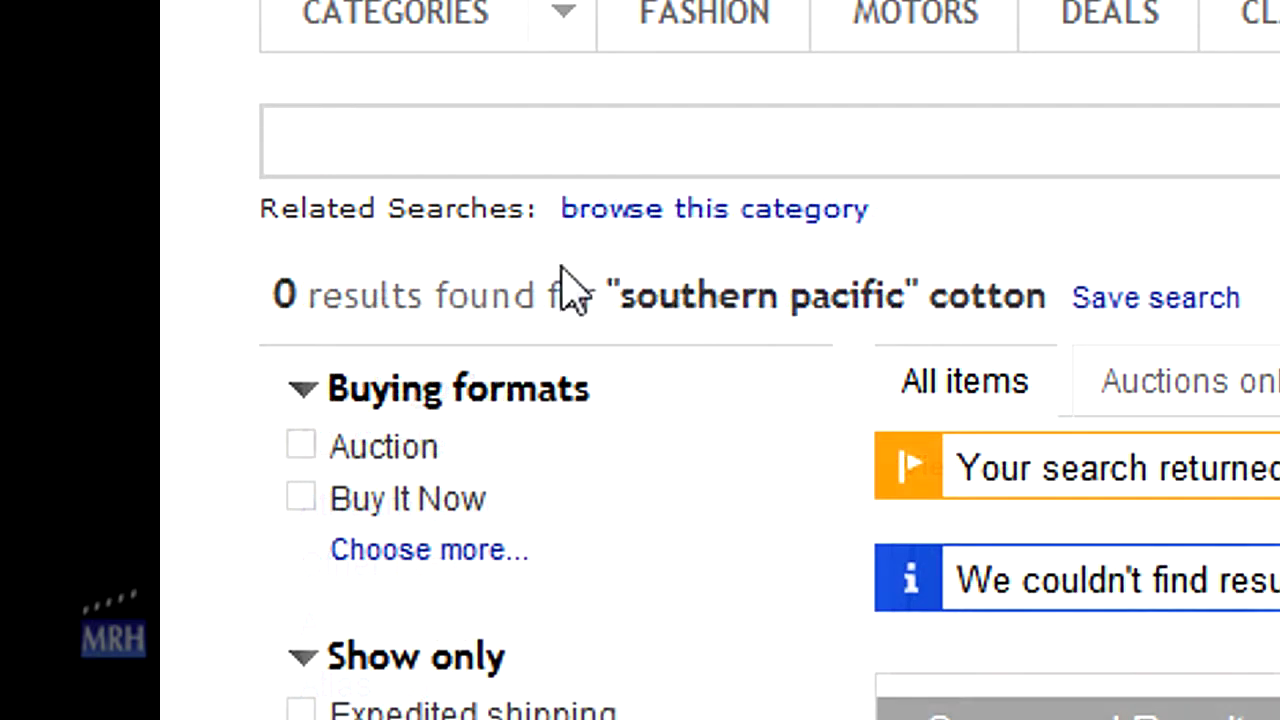
pyautogui.click(501, 143)
# Step: Search for ("southern pacific", cotton, sp, ssw) to match any of those terms
pyautogui.write('("southern')
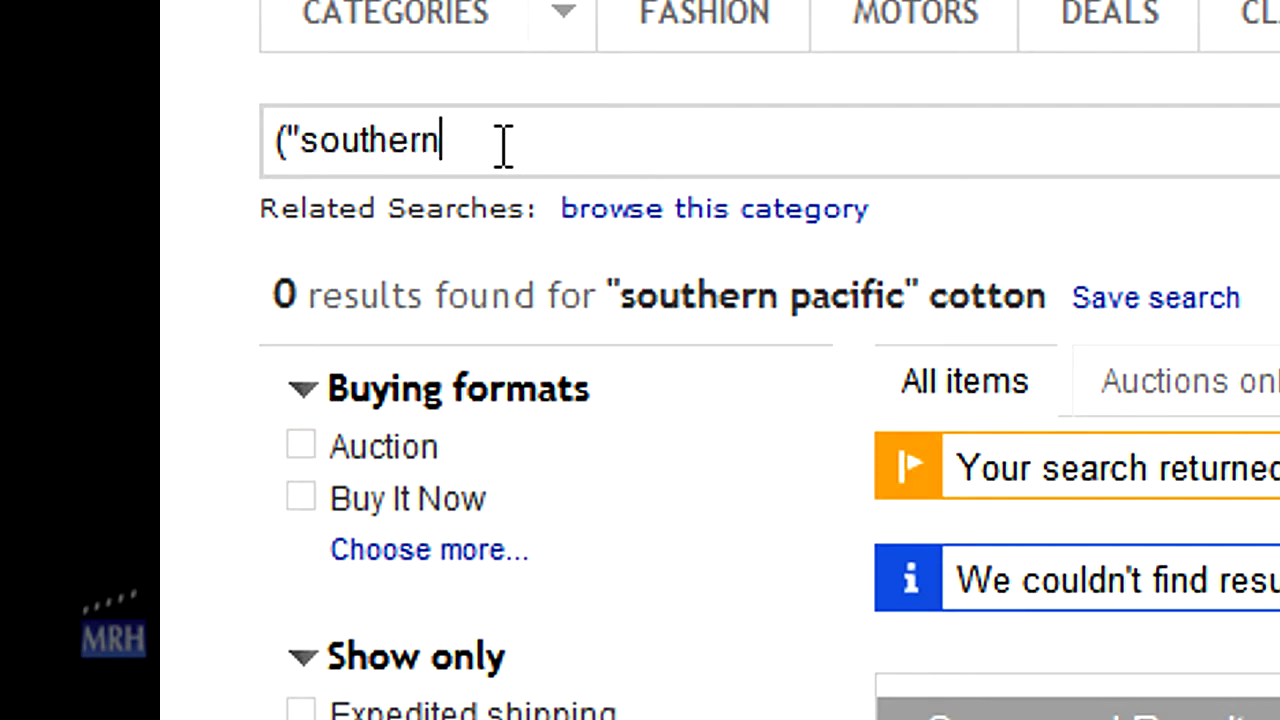
pyautogui.write(' pacific", ')
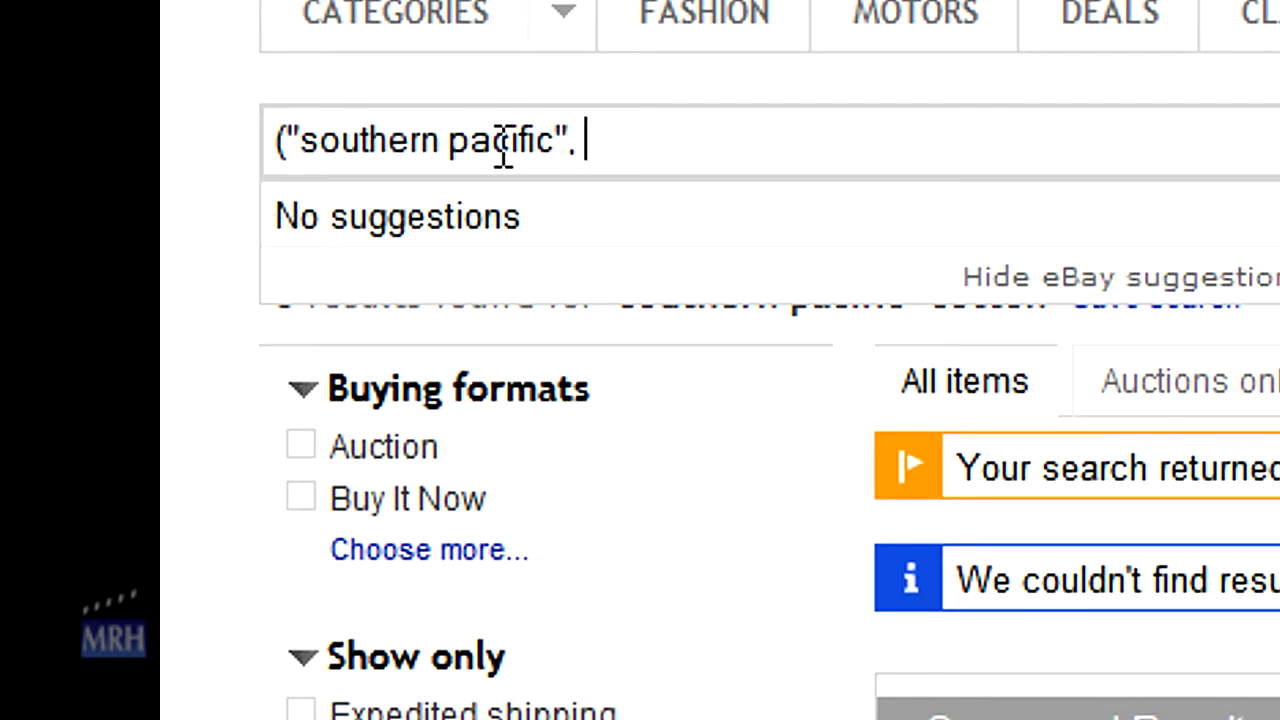
pyautogui.write('cotton')
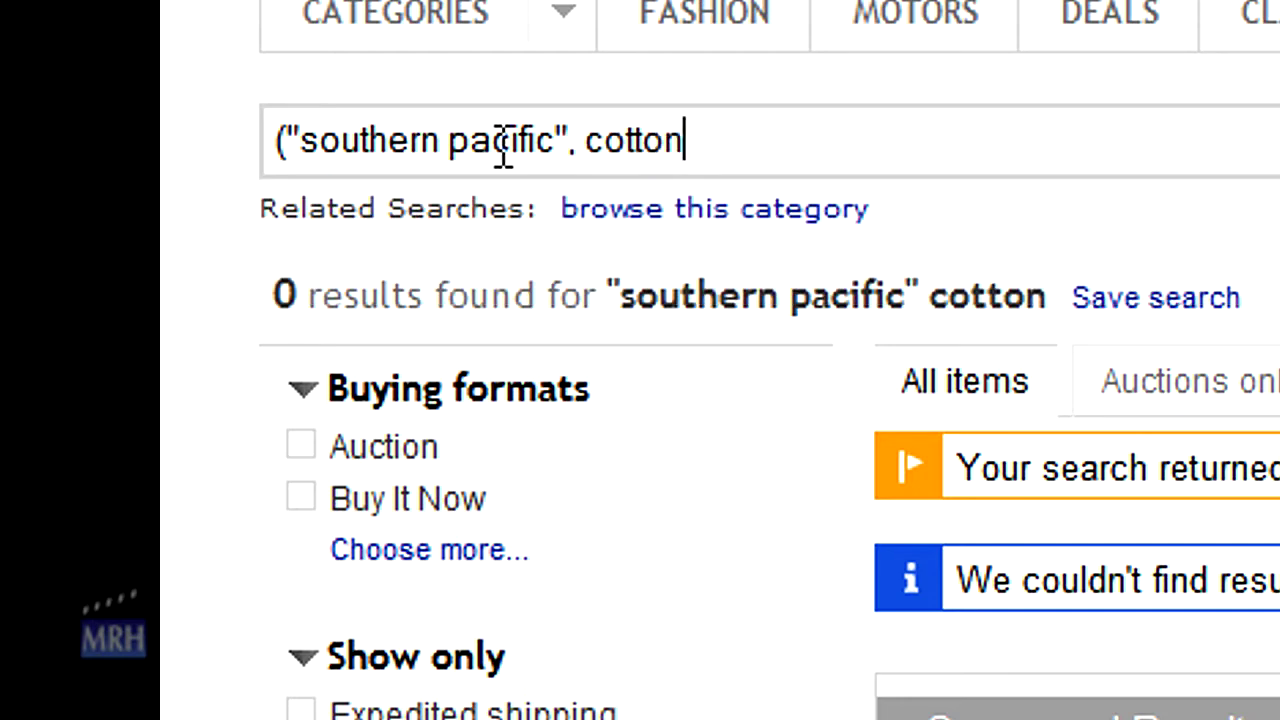
pyautogui.write(', sp, ssw)')
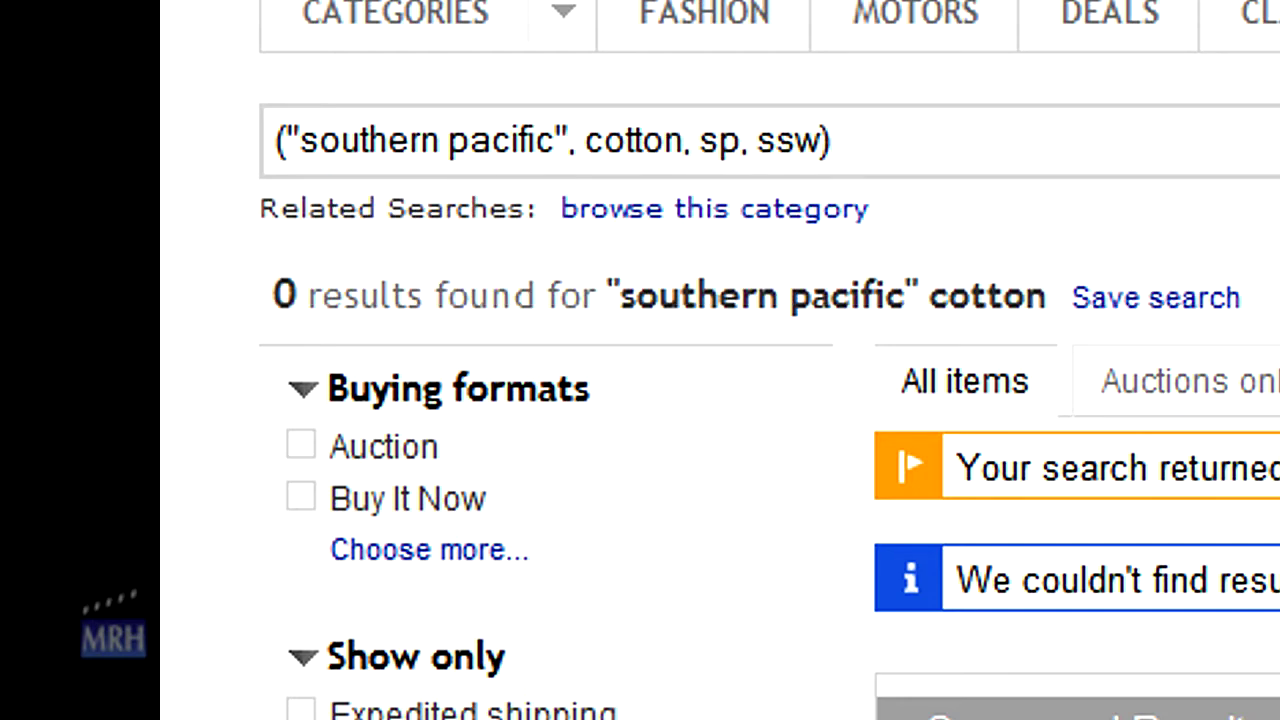
pyautogui.press('Return')
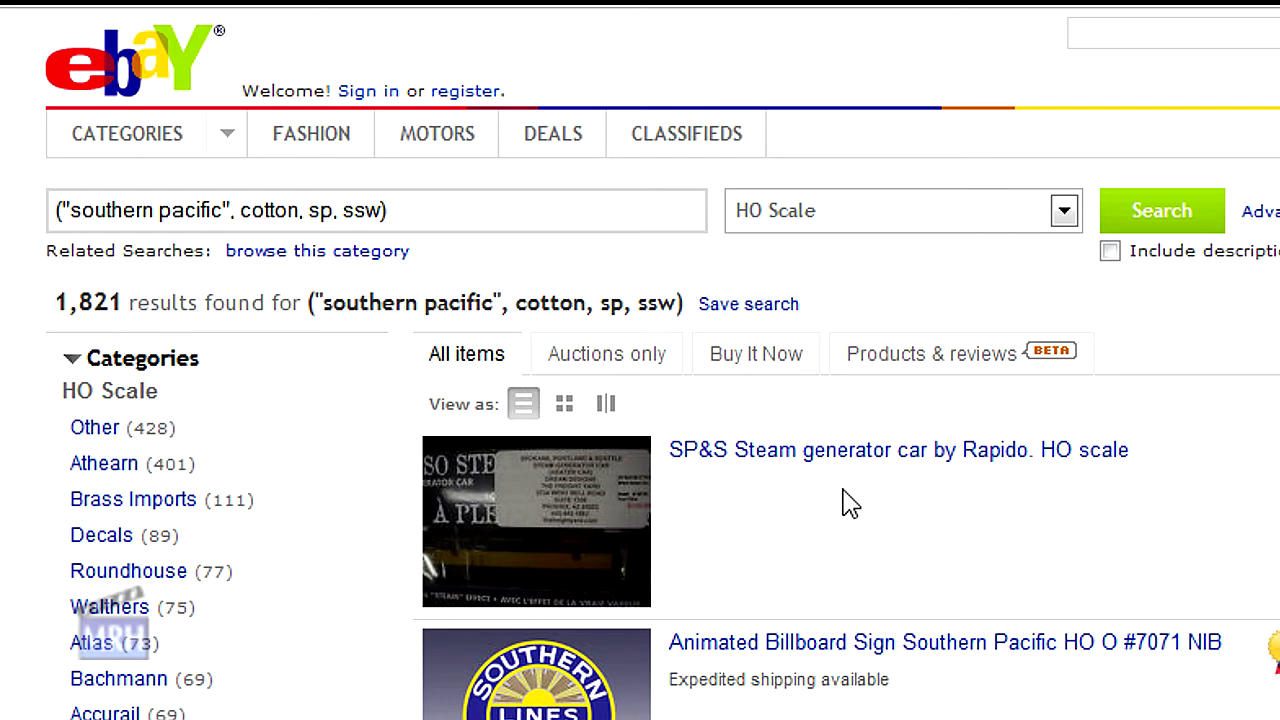
# Step: Add -SP&S to the query to exclude SP&S items, narrowing results to 1,772
pyautogui.click(461, 209)
pyautogui.write('-SP&S')
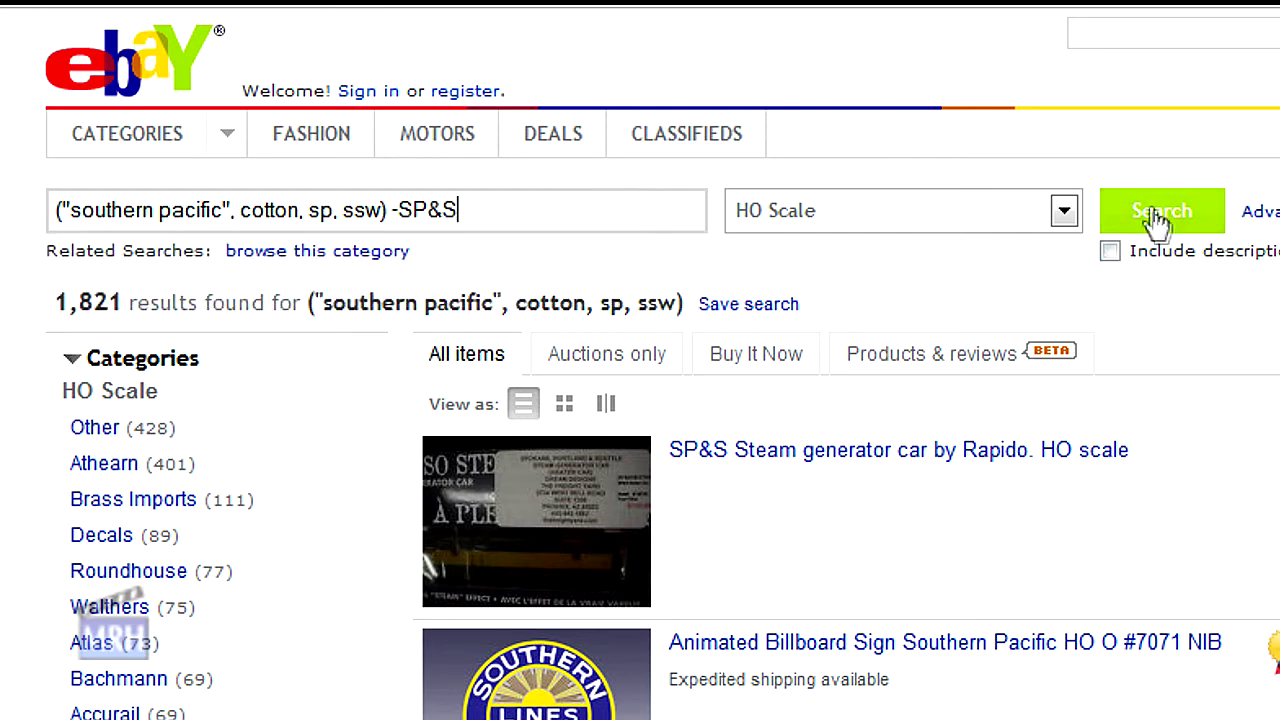
pyautogui.click(1157, 220)
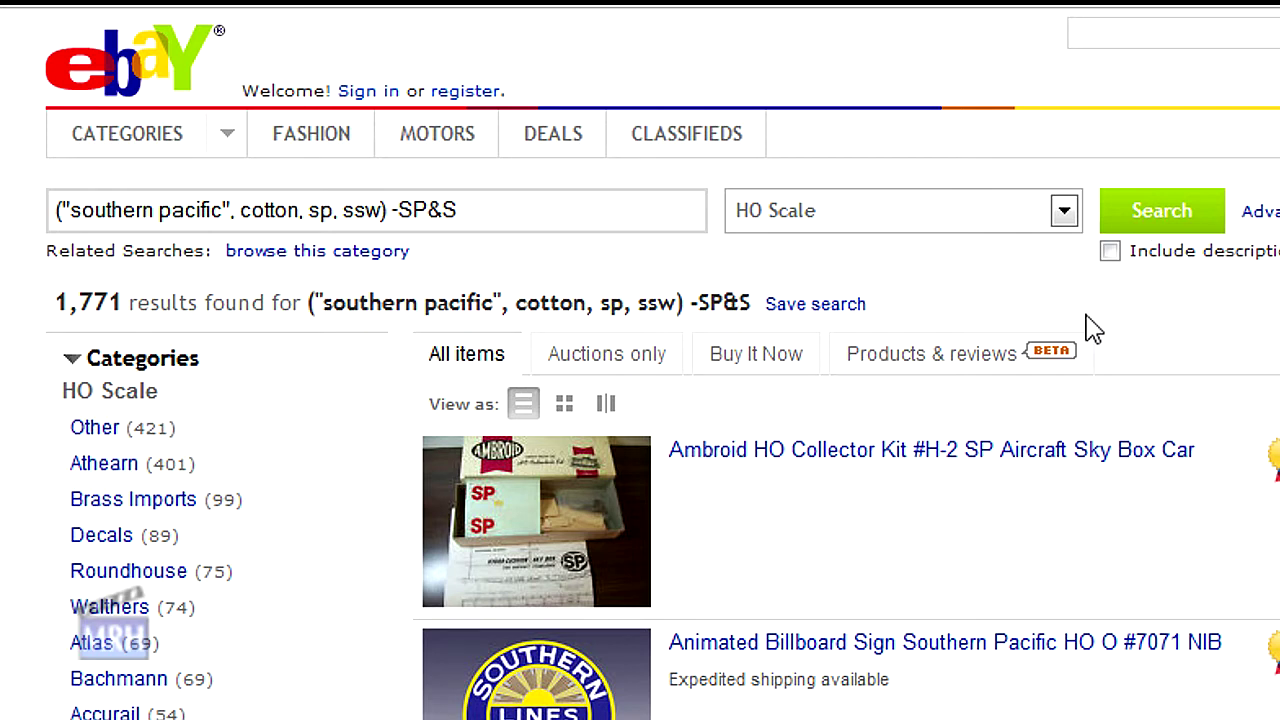
pyautogui.click(476, 212)
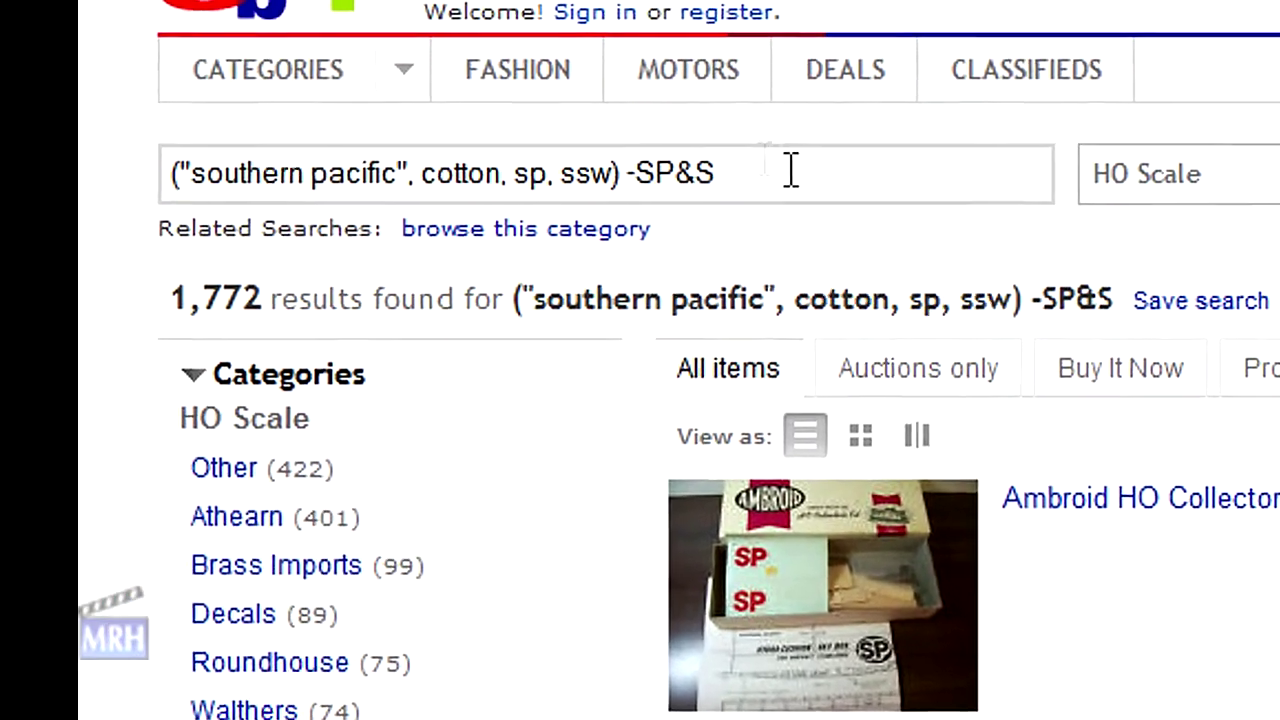
# Step: Replace -SP&S with 'caboose' and search, then browse the 92 caboose results
pyautogui.moveTo(950, 135); pyautogui.dragTo(850, 128)
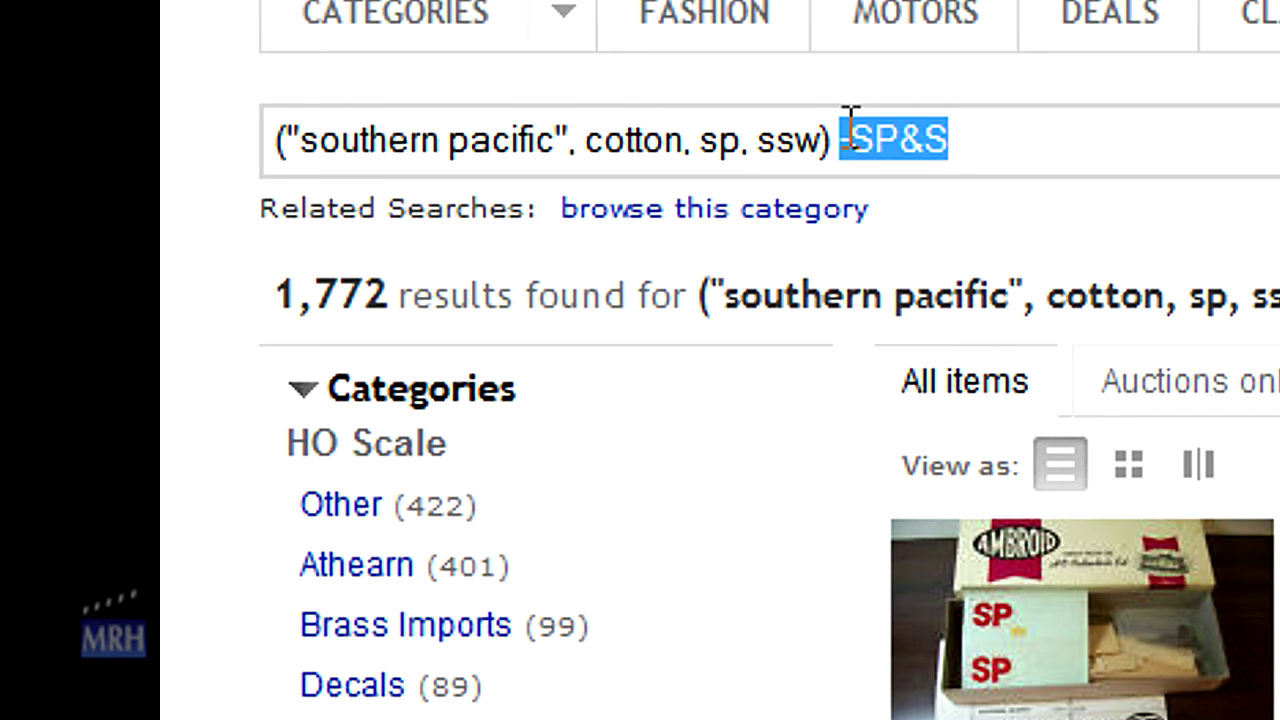
pyautogui.write('cab')
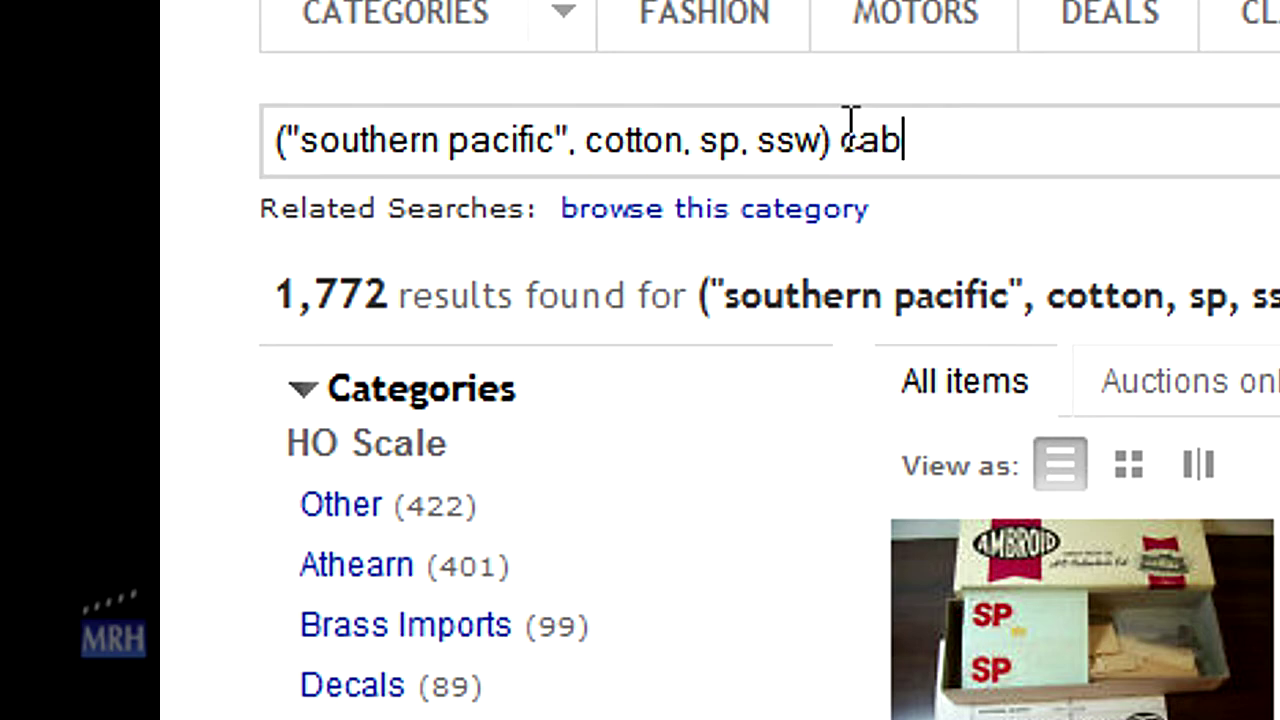
pyautogui.write('oose')
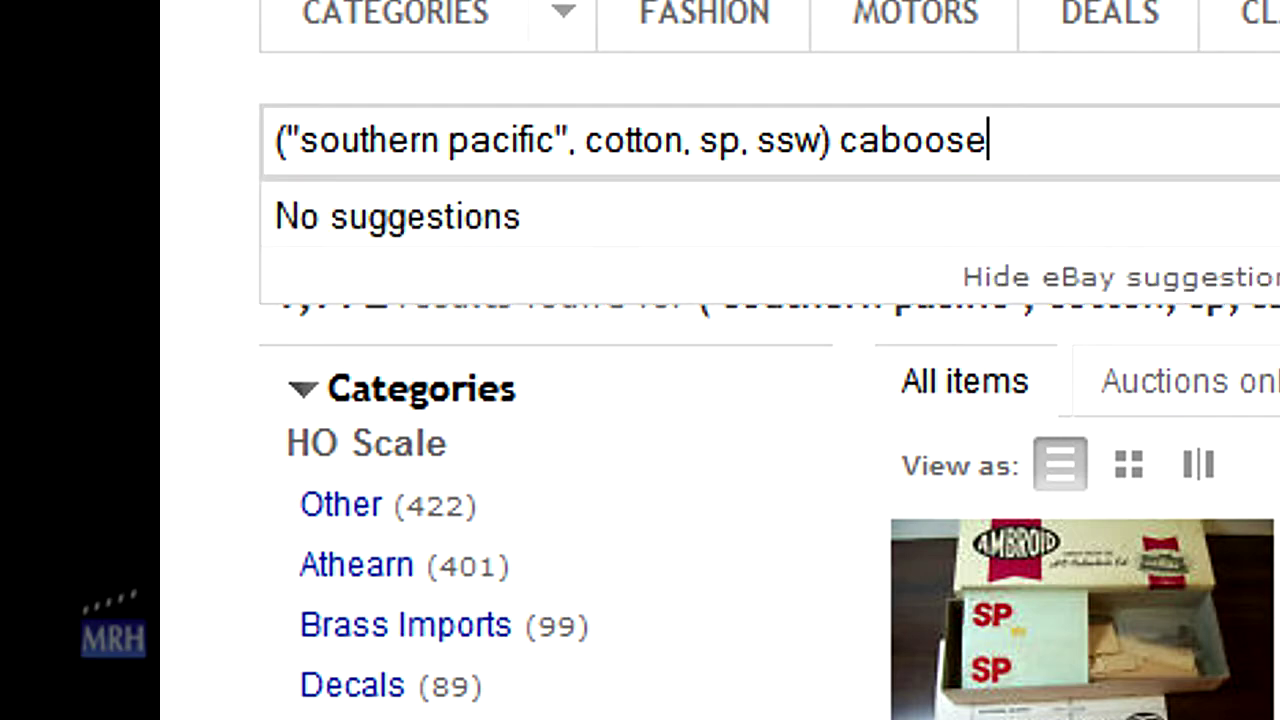
pyautogui.press('Return')
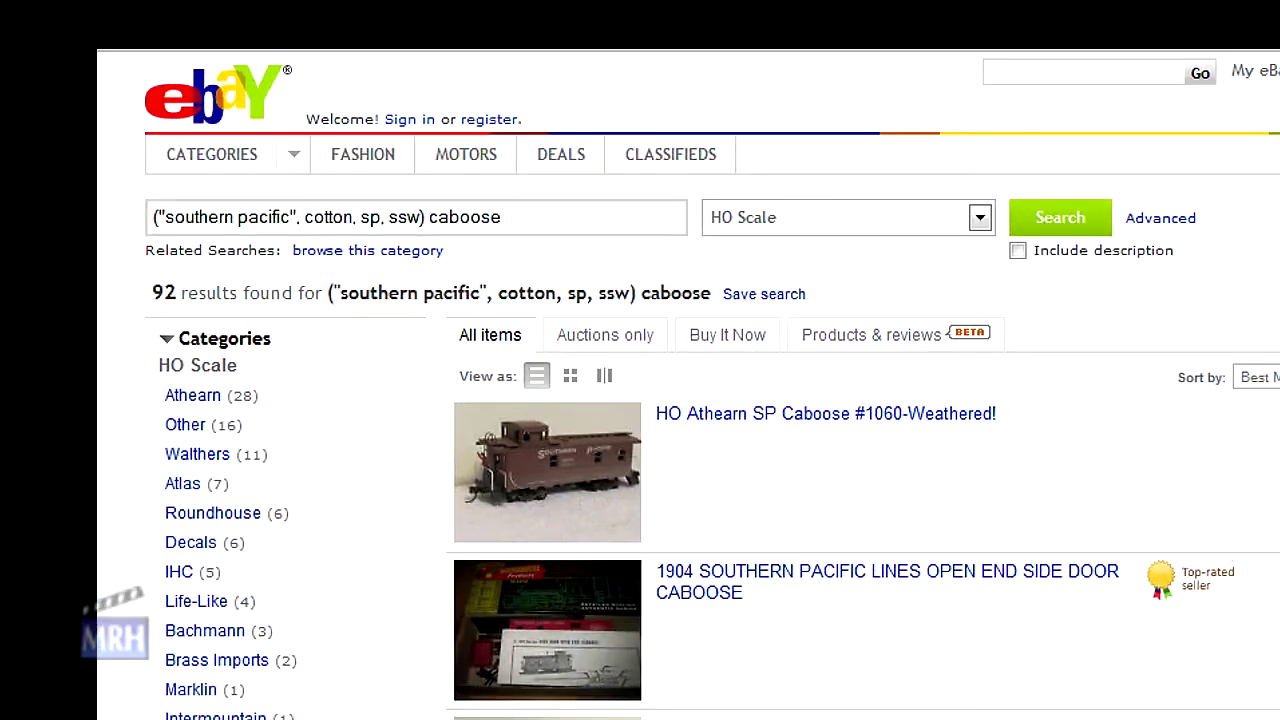
pyautogui.scroll(-6, 688, 400)
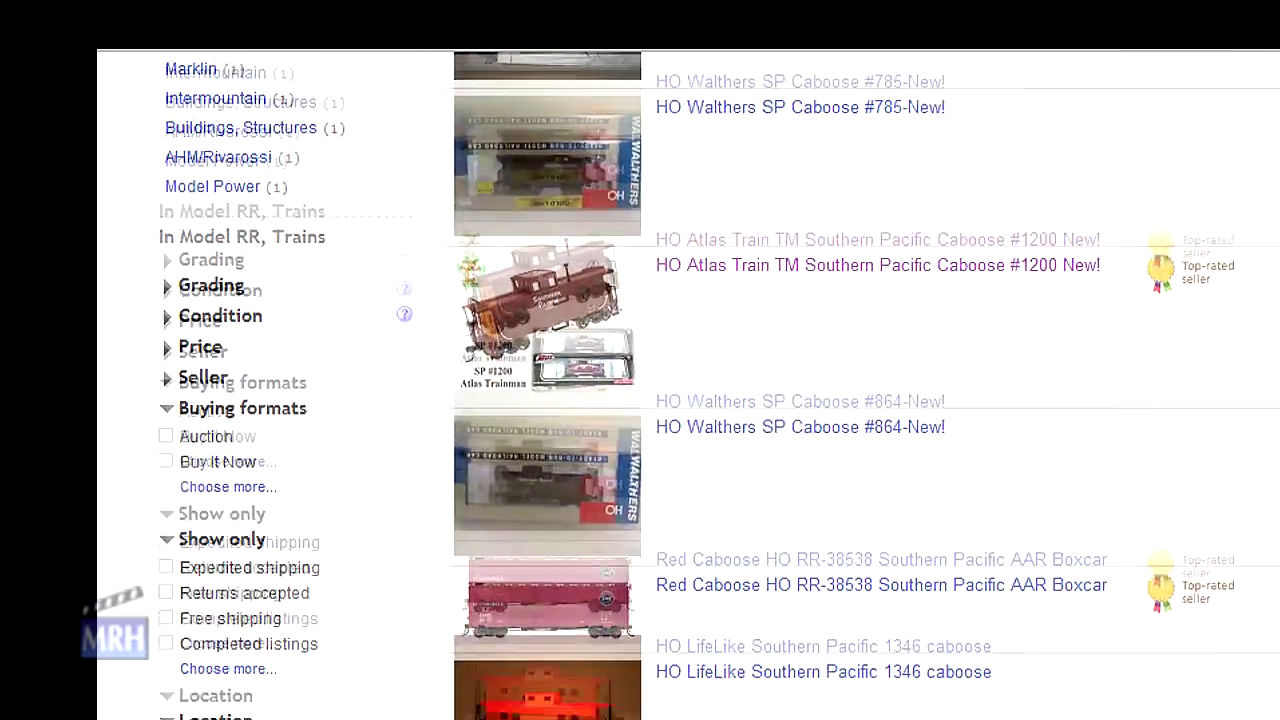
pyautogui.scroll(-8, 1128, 316)
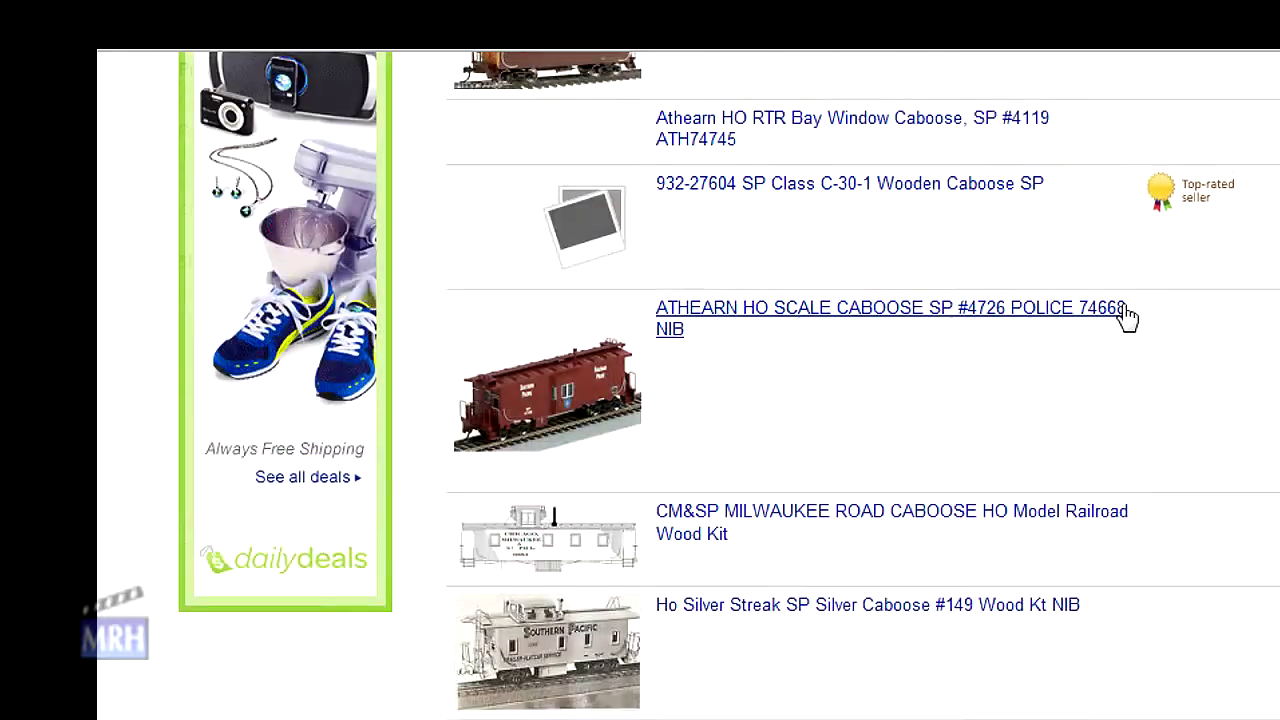
pyautogui.scroll(-3, 1125, 315)
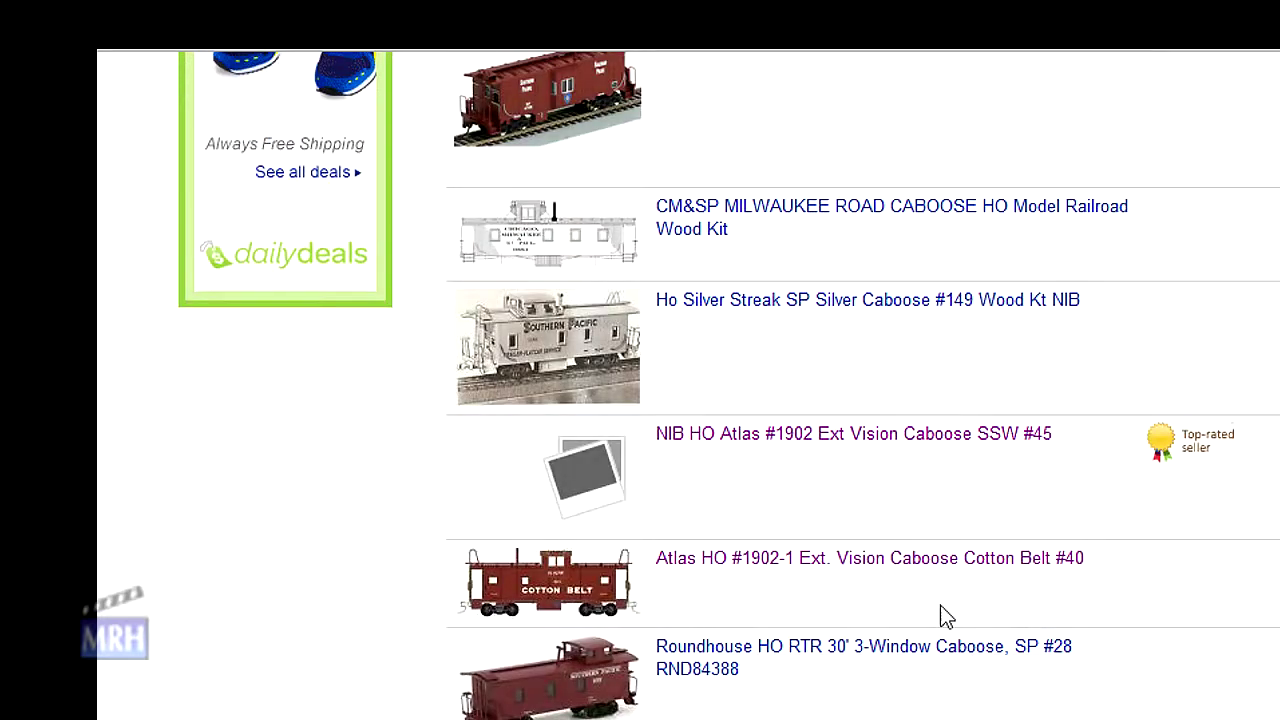
pyautogui.click(908, 566)
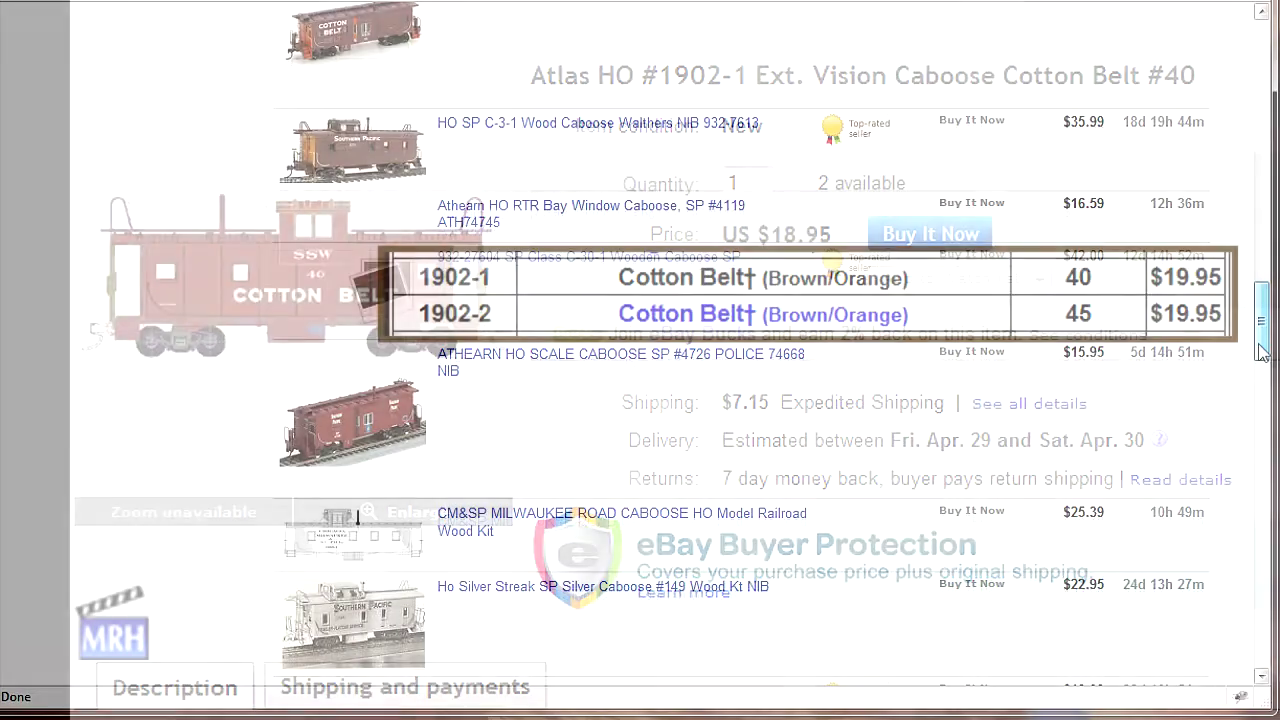
pyautogui.scroll(15, 1213, 110)
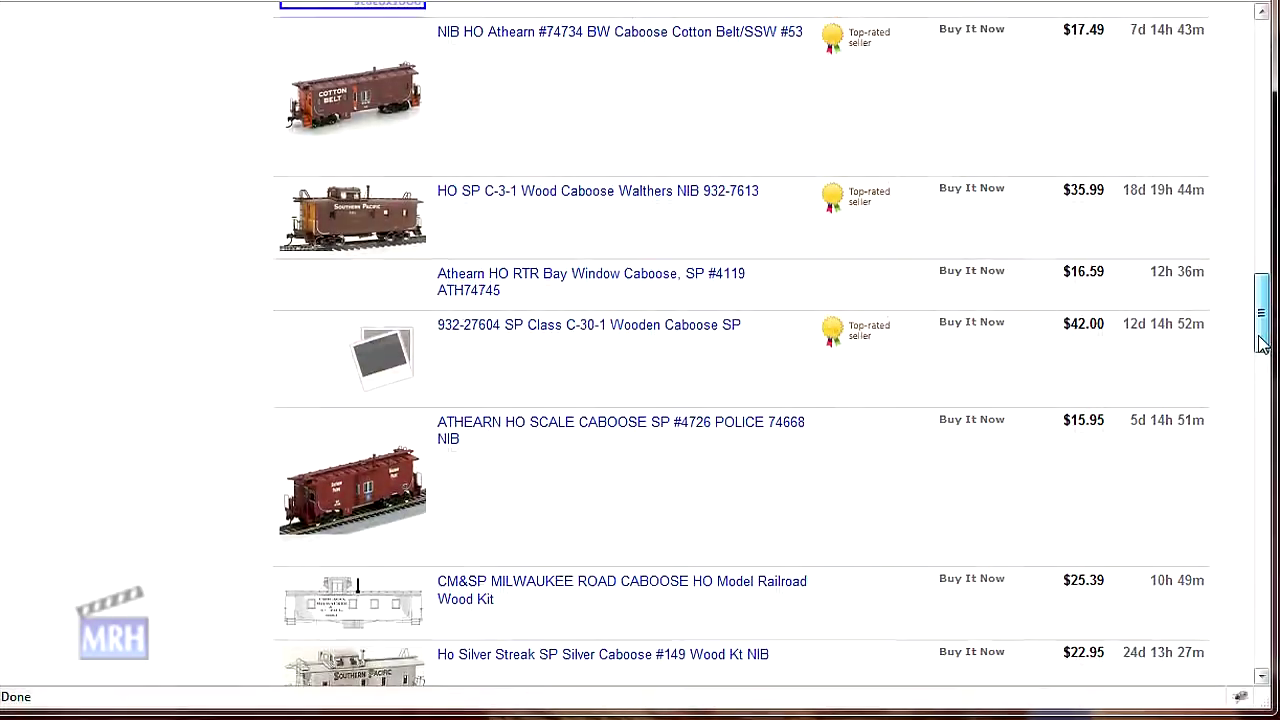
# Step: Sort by Price + Shipping: lowest first and open the NIB HO Atlas #1902 SSW #45 listing
pyautogui.click(1048, 257)
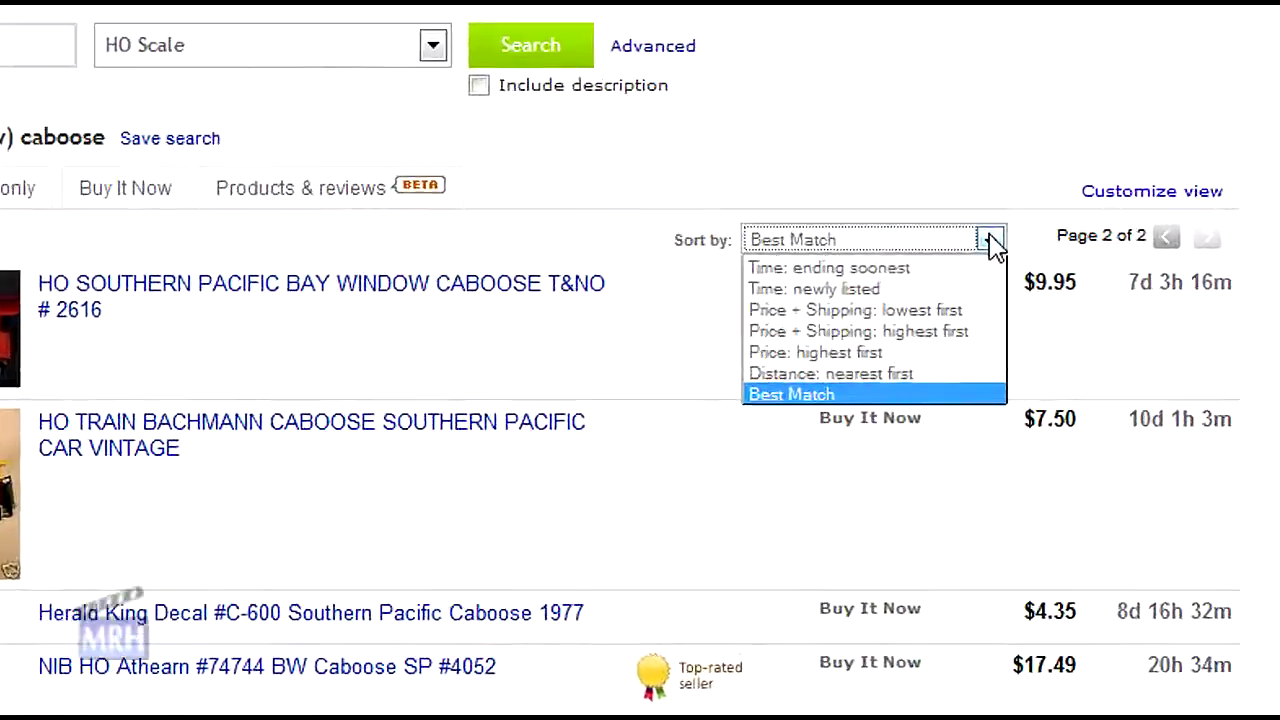
pyautogui.click(845, 330)
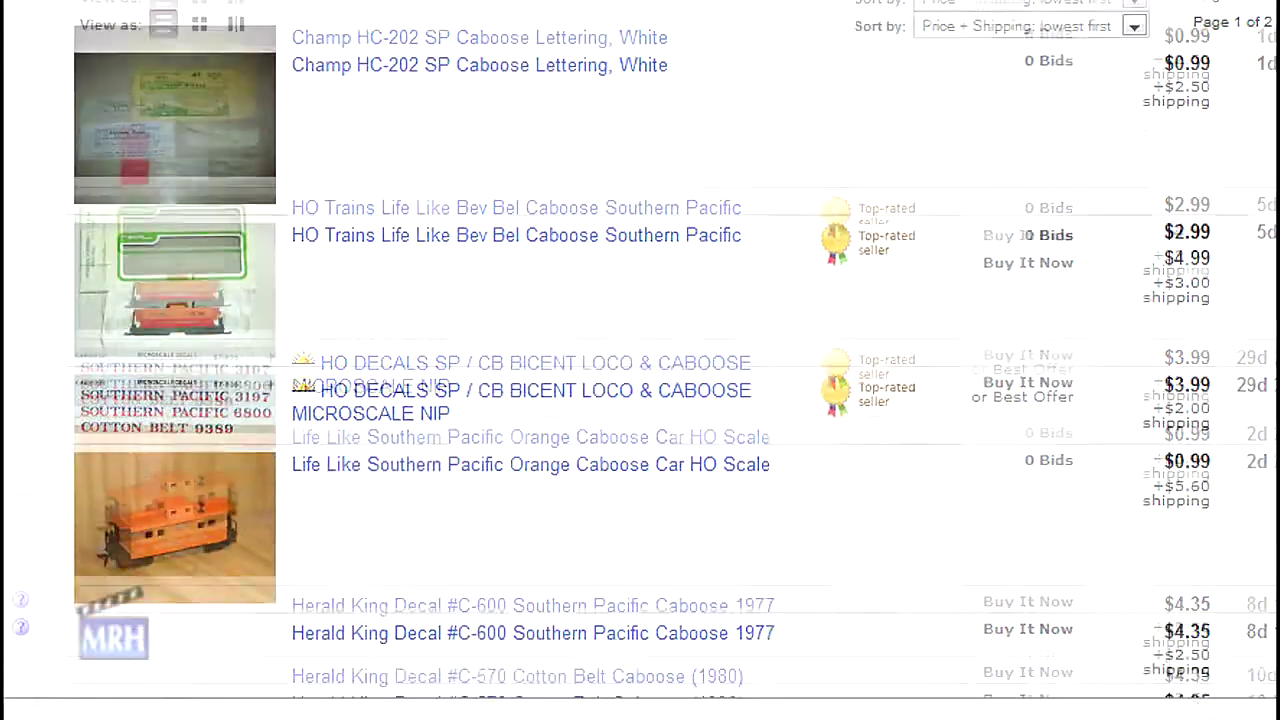
pyautogui.scroll(-10, 854, 143)
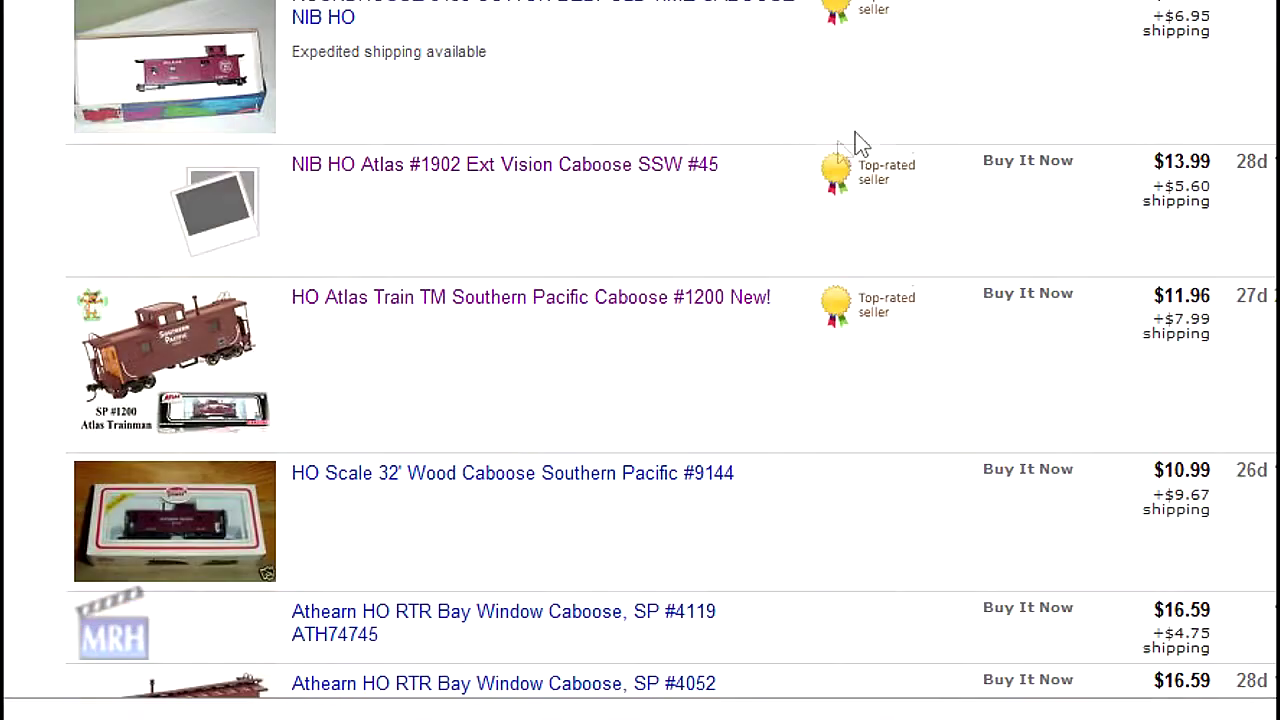
pyautogui.click(470, 178)
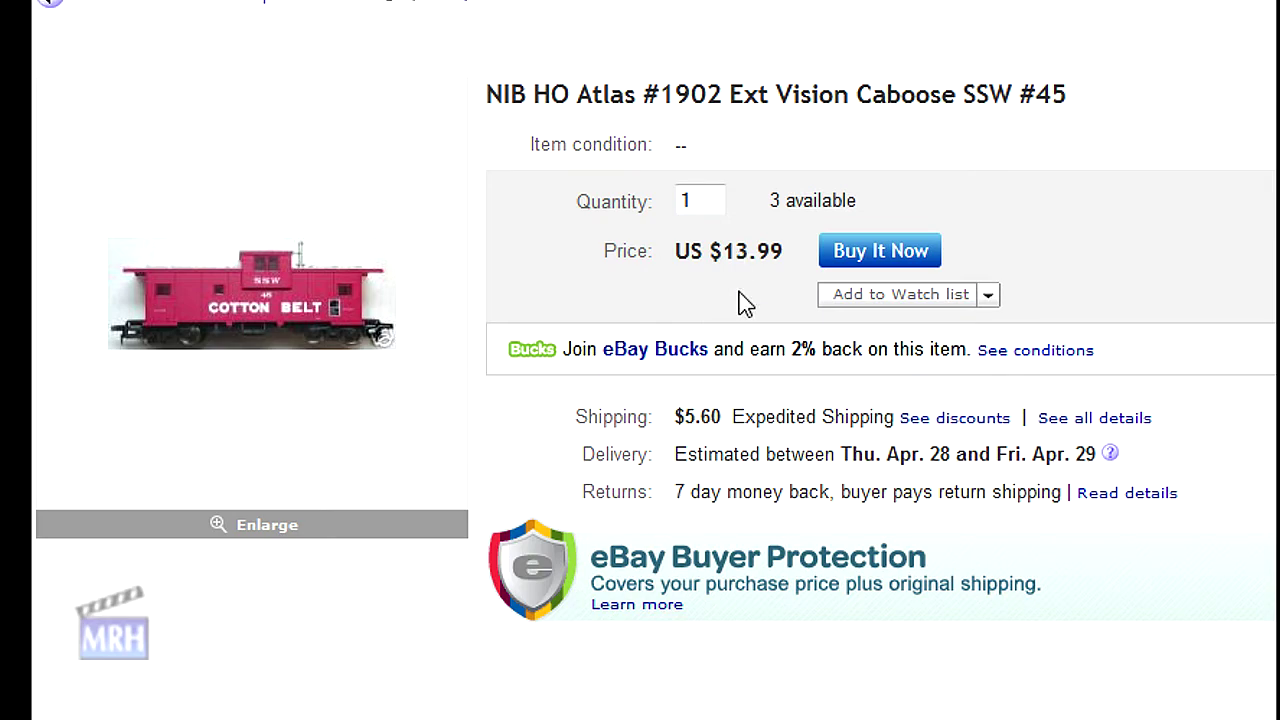
# Step: Zoom in on the listing and add the SSW #45 caboose to the Watch list
pyautogui.hotkey('ctrl', '+')
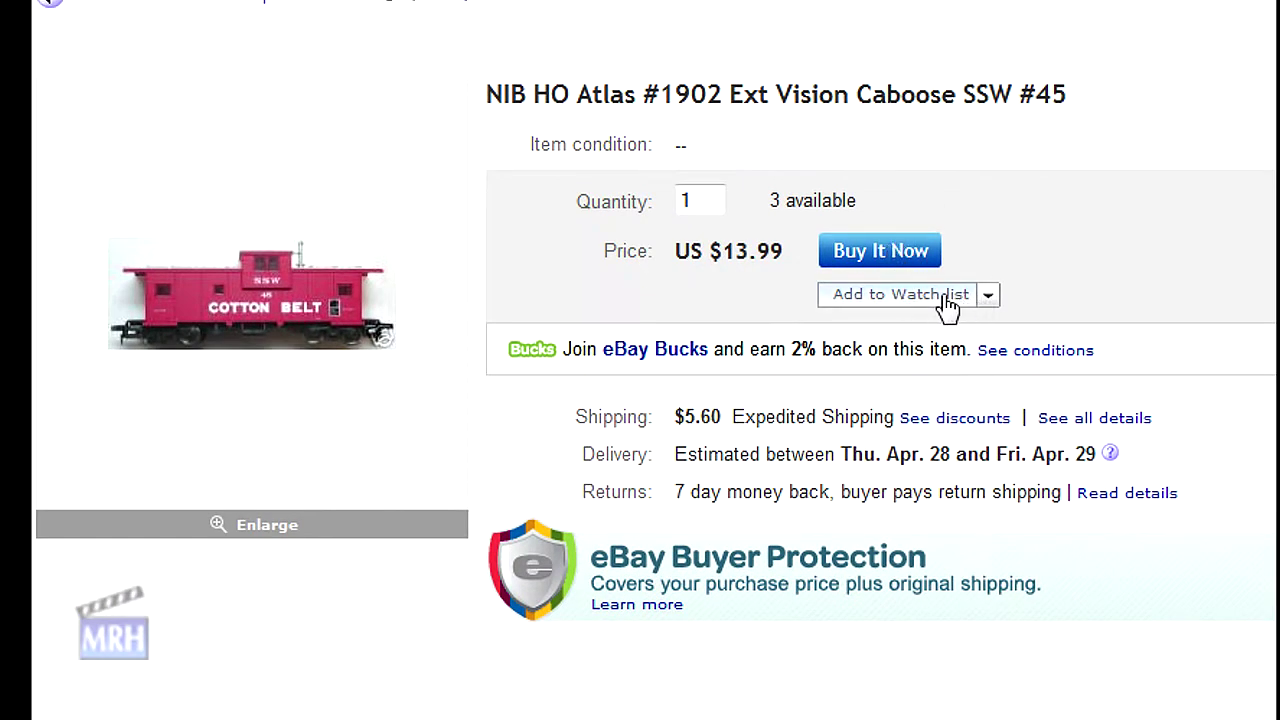
pyautogui.click(988, 296)
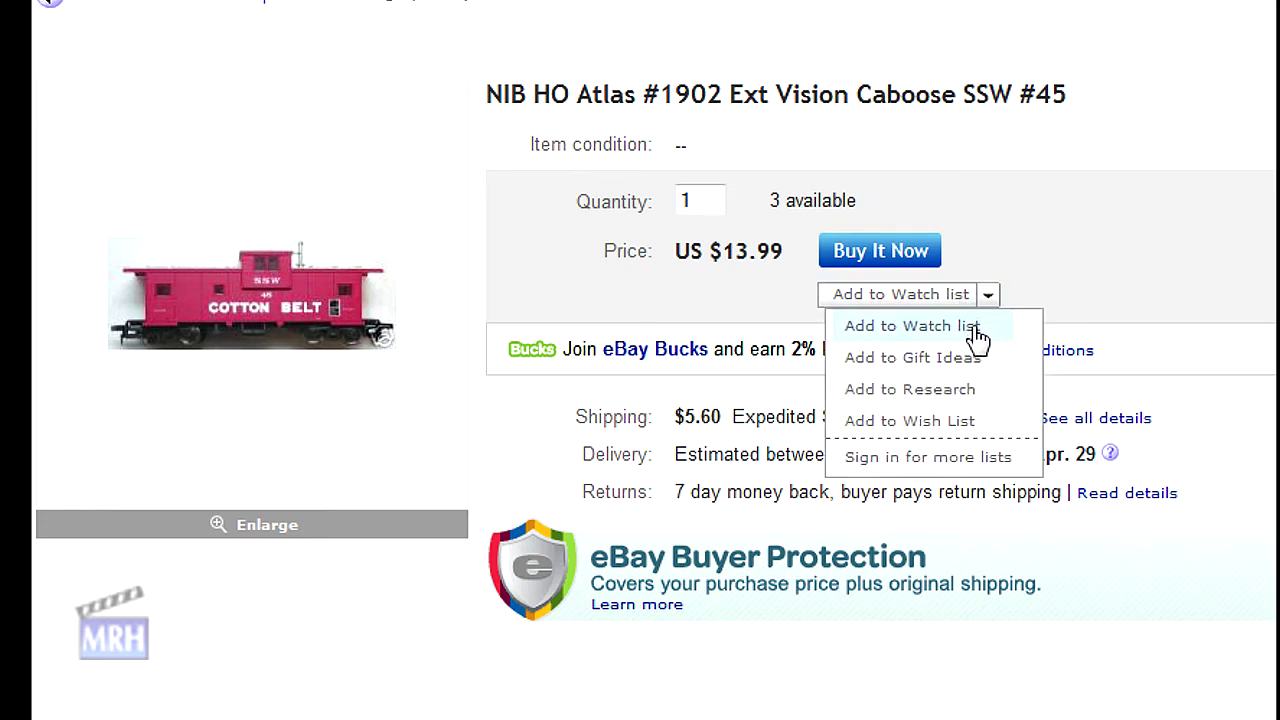
pyautogui.click(912, 326)
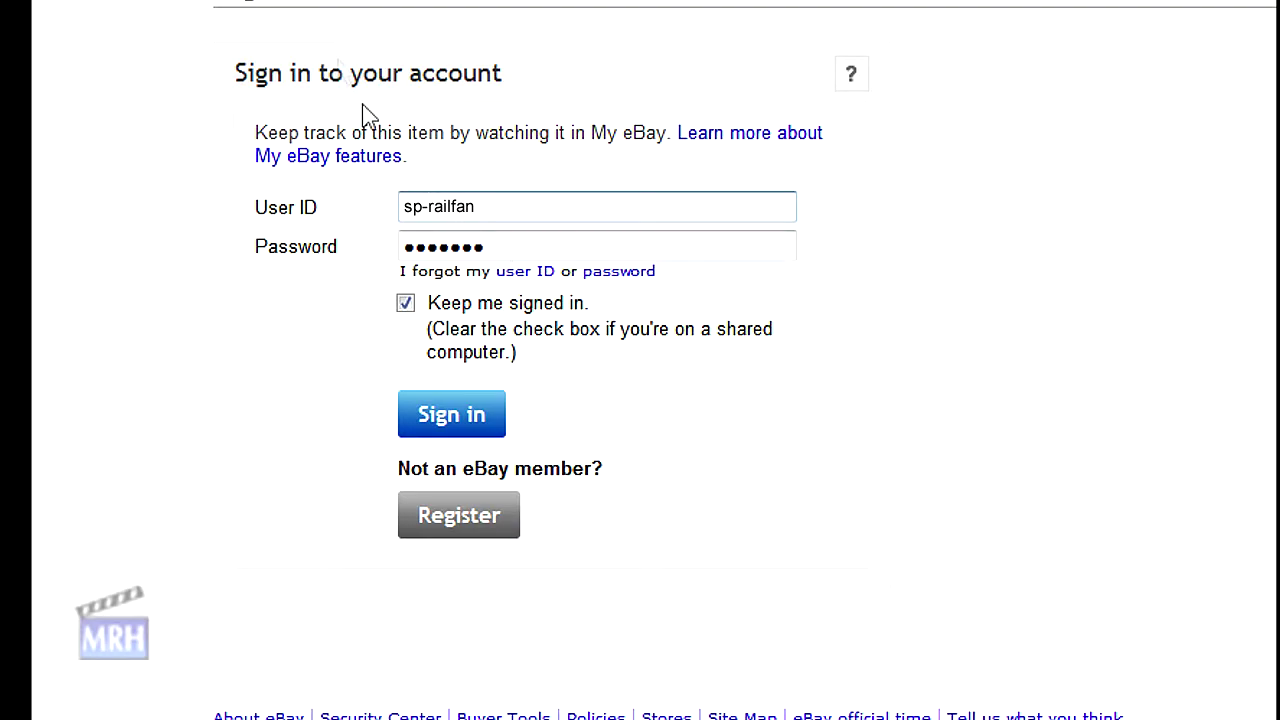
# Step: Sign in through My eBay's Watch List and reopen the Atlas #1902 SSW #45 caboose listing
pyautogui.click(445, 430)
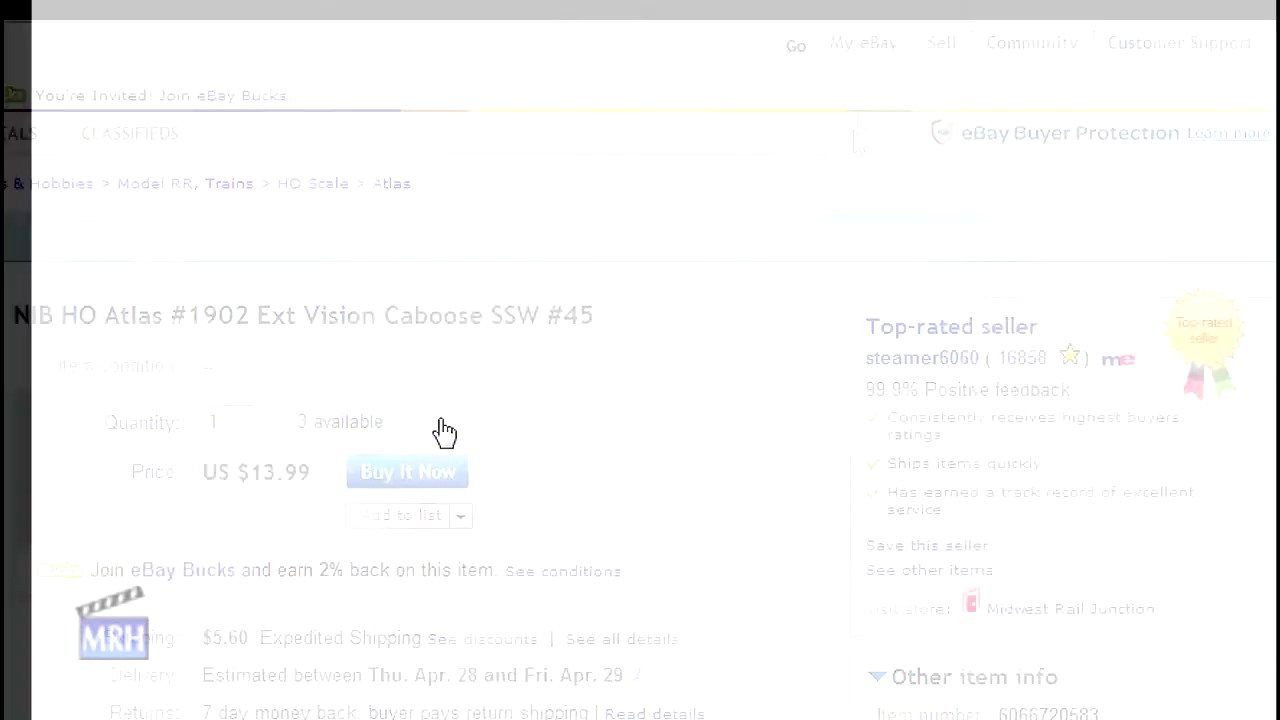
pyautogui.moveTo(874, 51)
pyautogui.click(870, 166)
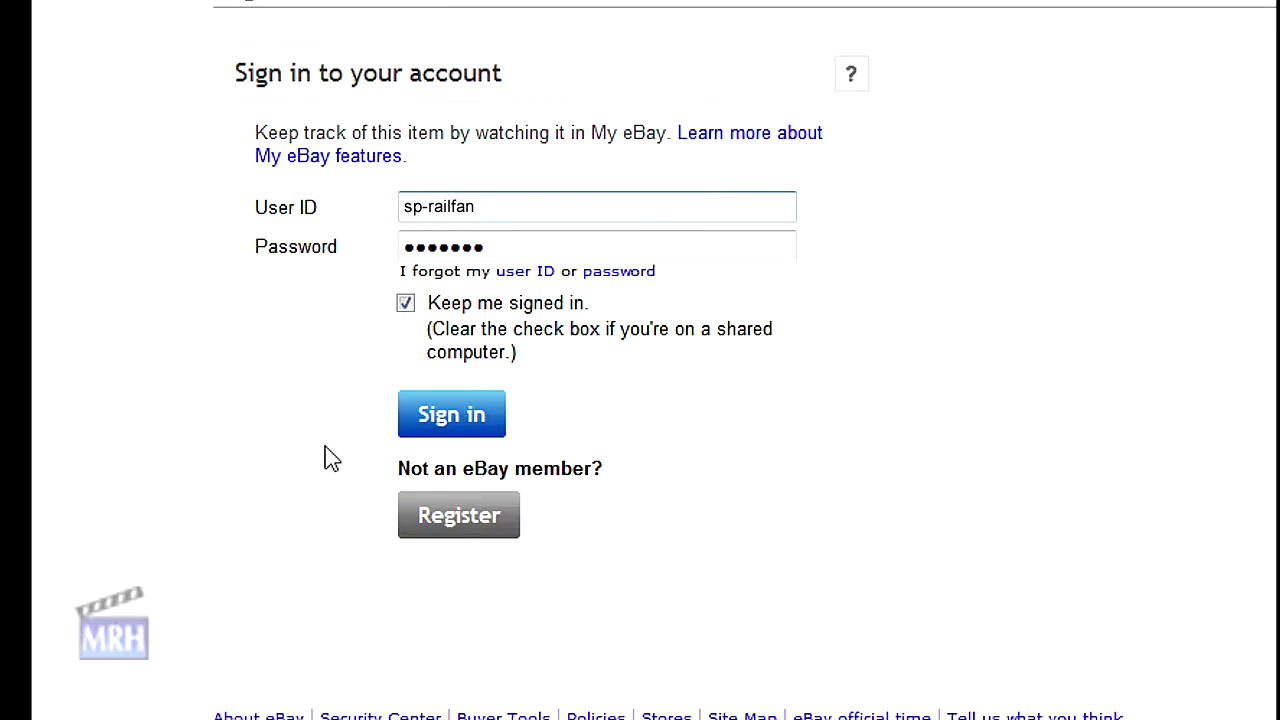
pyautogui.click(446, 430)
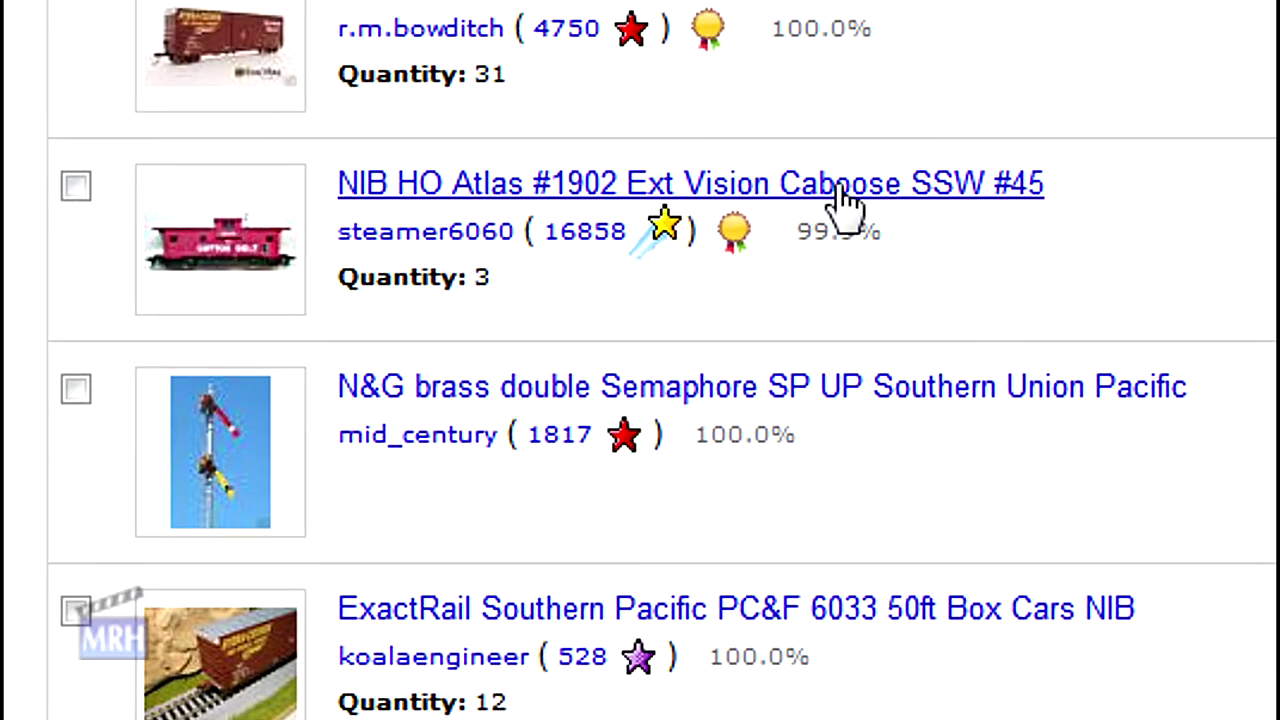
pyautogui.click(843, 200)
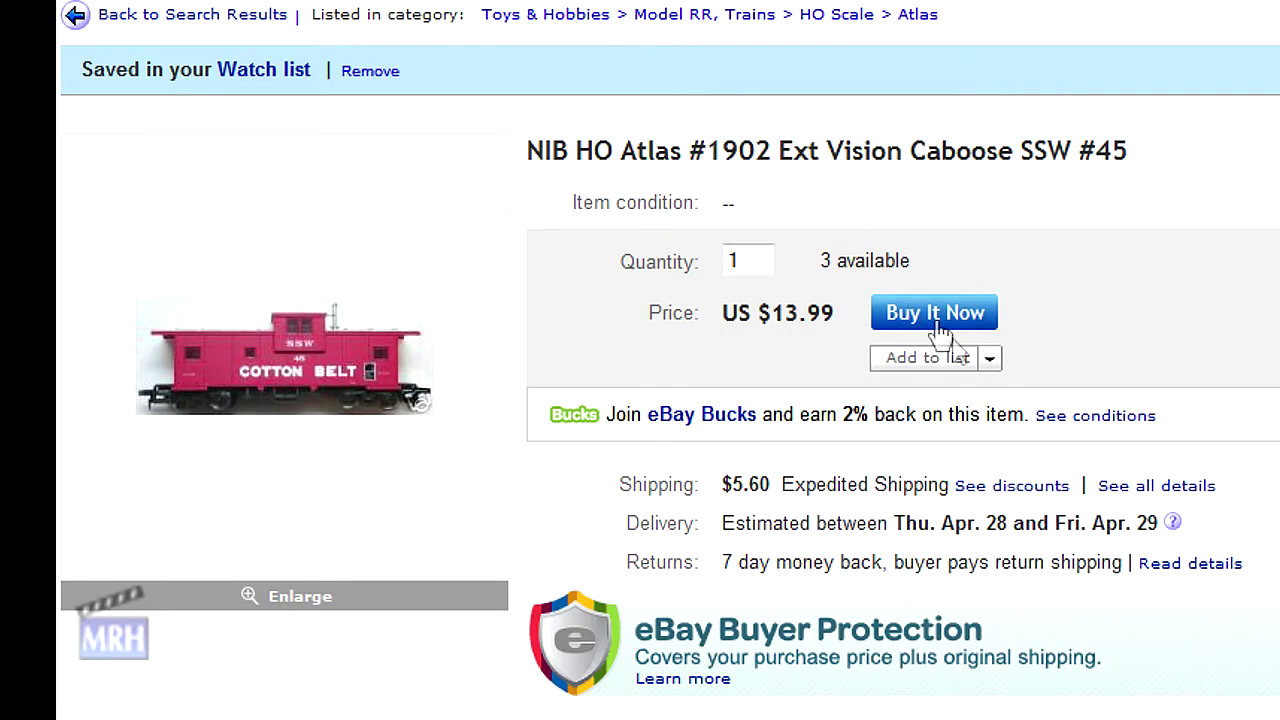
# Step: Buy the SSW #45 caboose at its US $13.99 Buy It Now price and proceed to pay
pyautogui.click(952, 324)
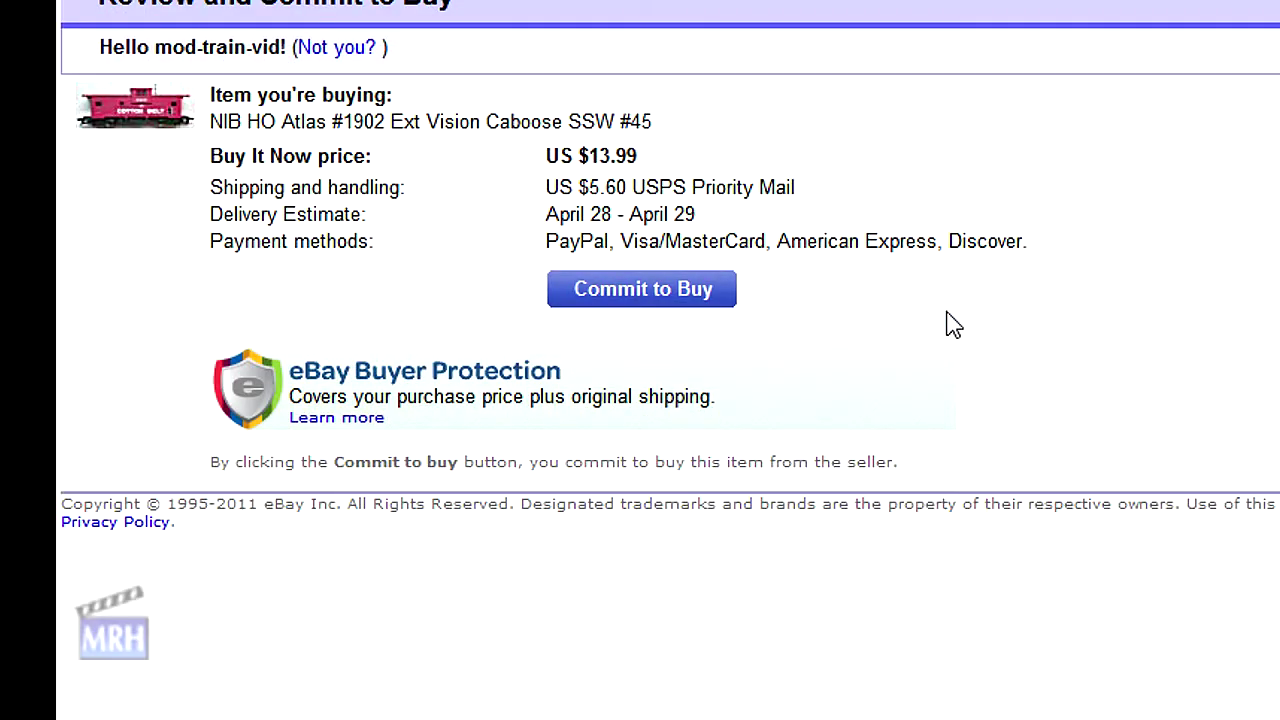
pyautogui.click(650, 293)
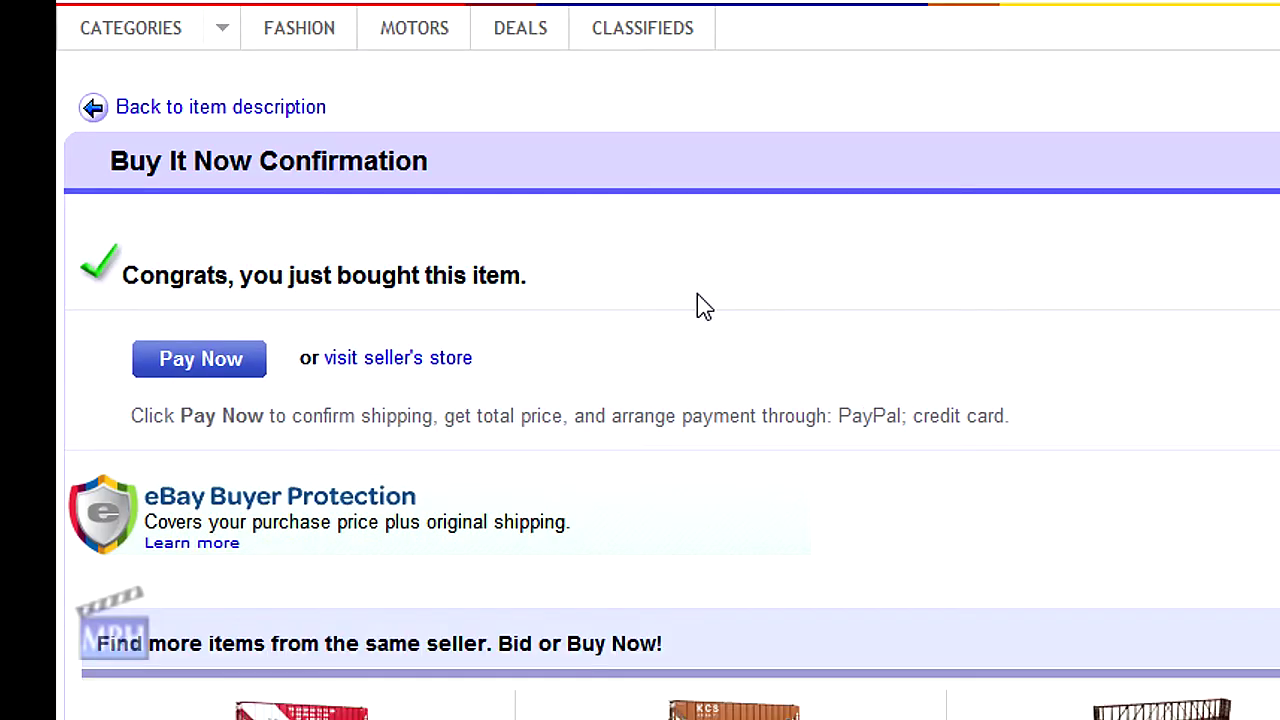
pyautogui.click(193, 370)
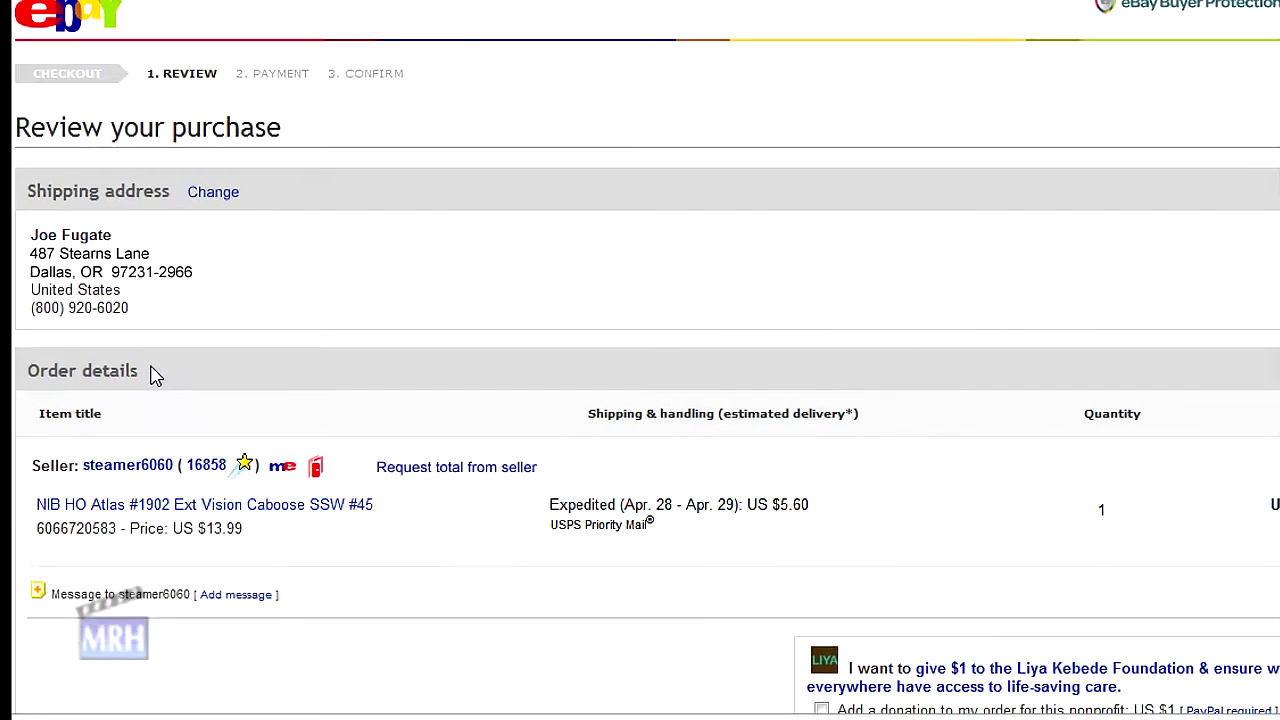
# Step: Continue checkout with PayPal for the $19.59 total and enter the PayPal account password
pyautogui.scroll(-5, 1243, 483)
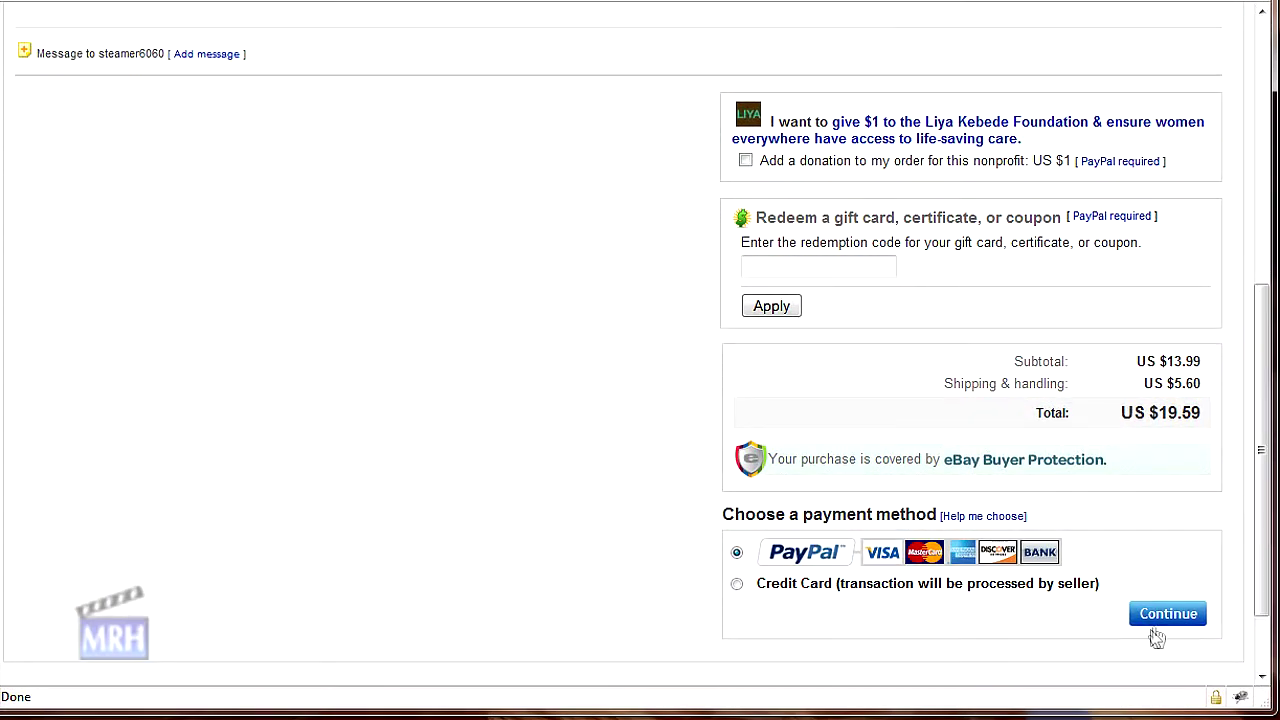
pyautogui.click(1166, 616)
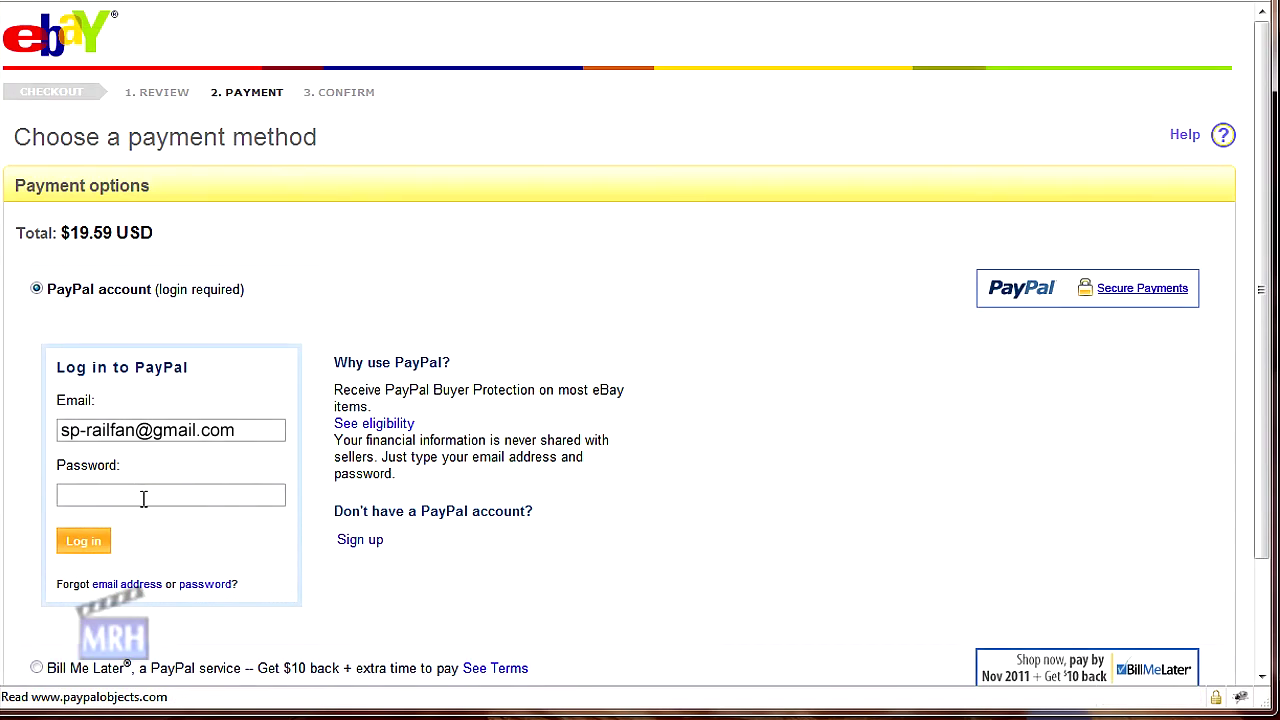
pyautogui.click(143, 498)
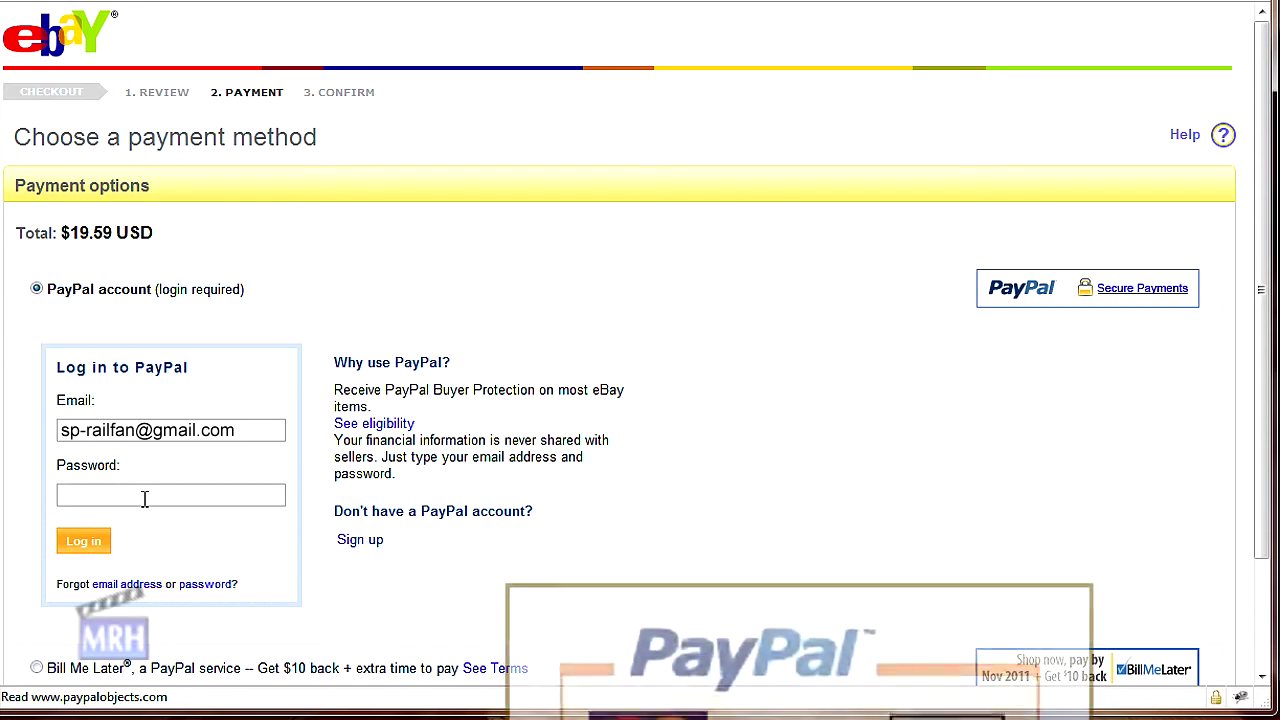
pyautogui.write('••••••••••••')
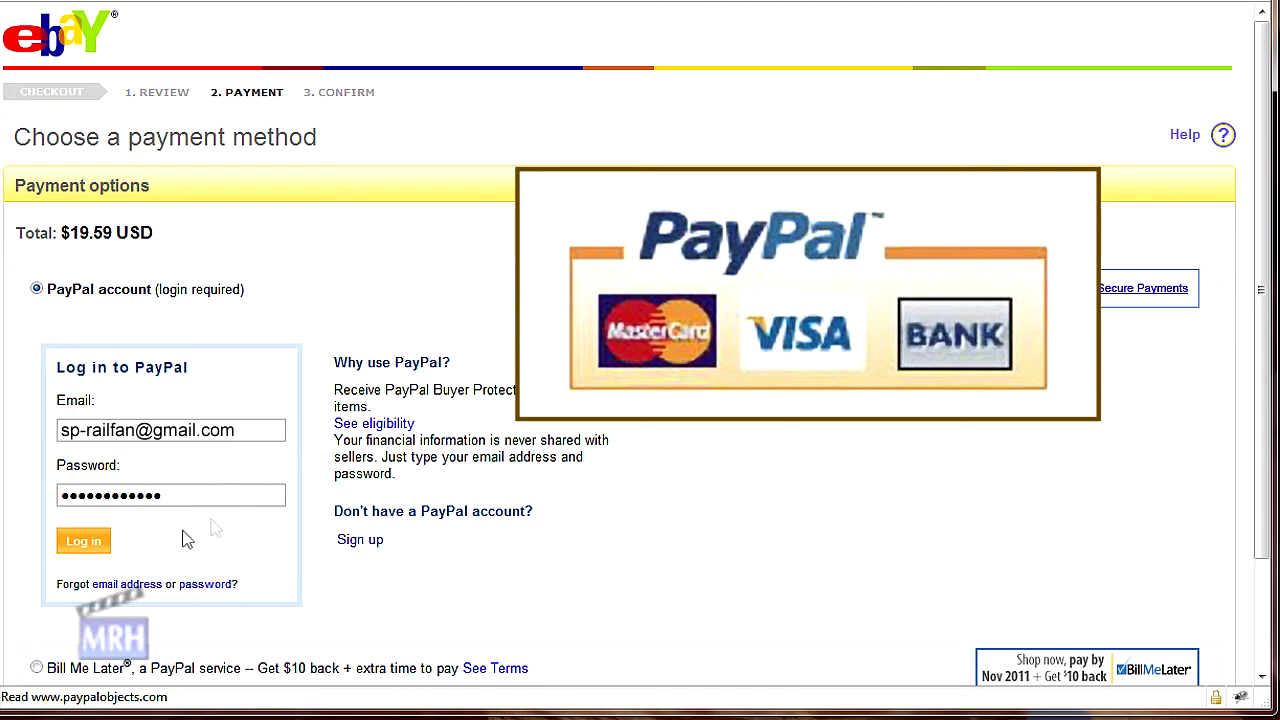